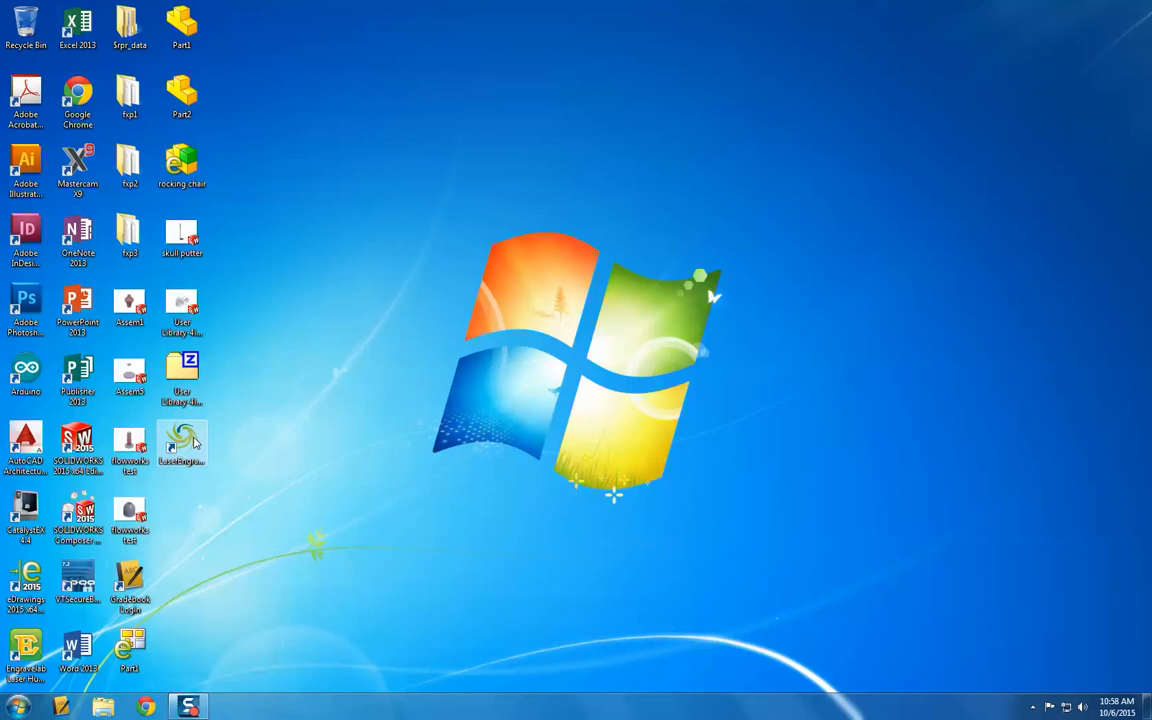
Step: Launch the LaserEngrave program from the desktop
double_click(184, 441)
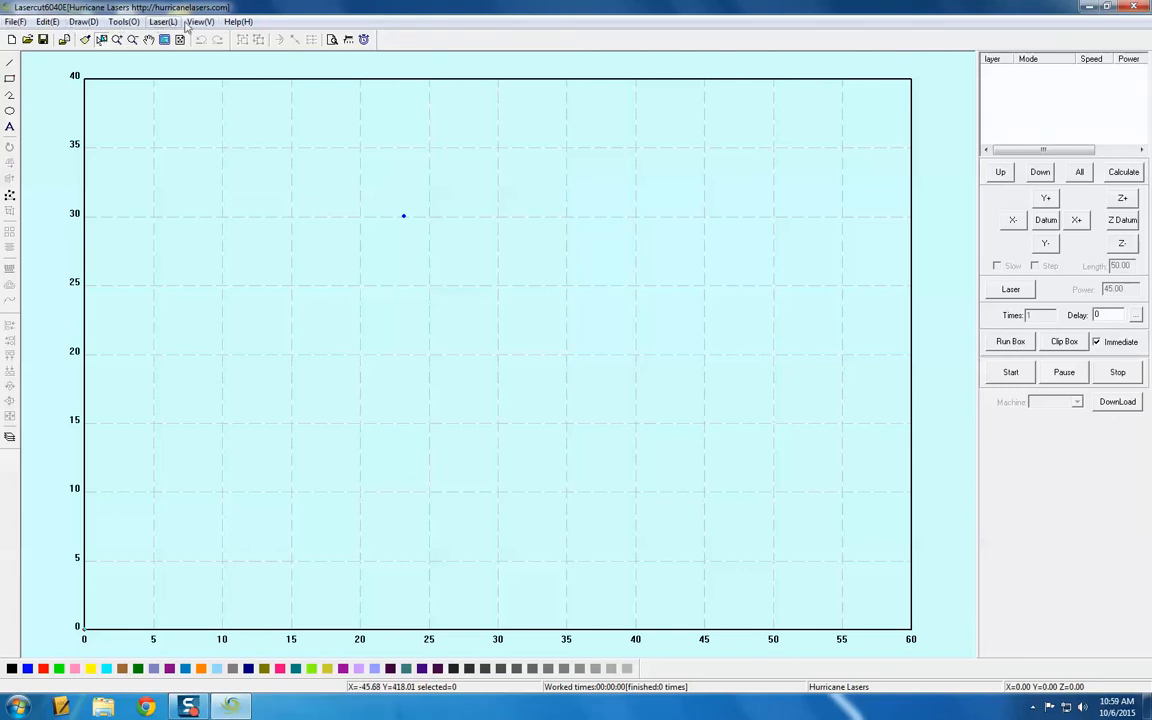
left_click(48, 22)
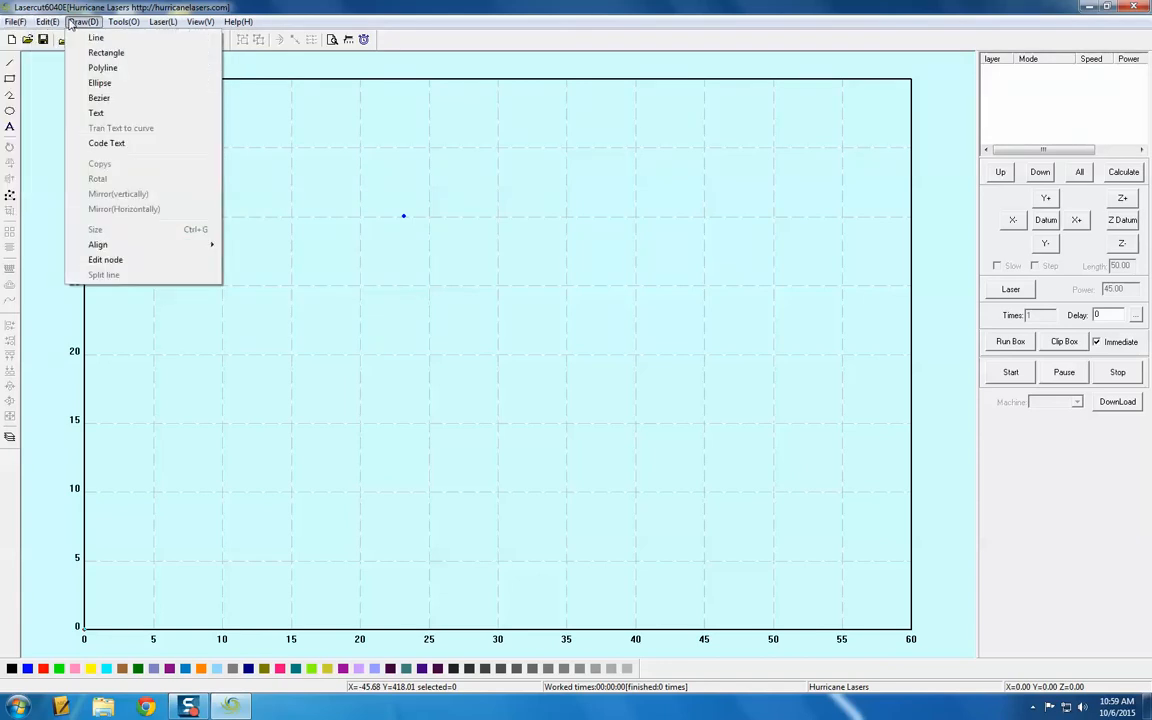
mouse_move(121, 24)
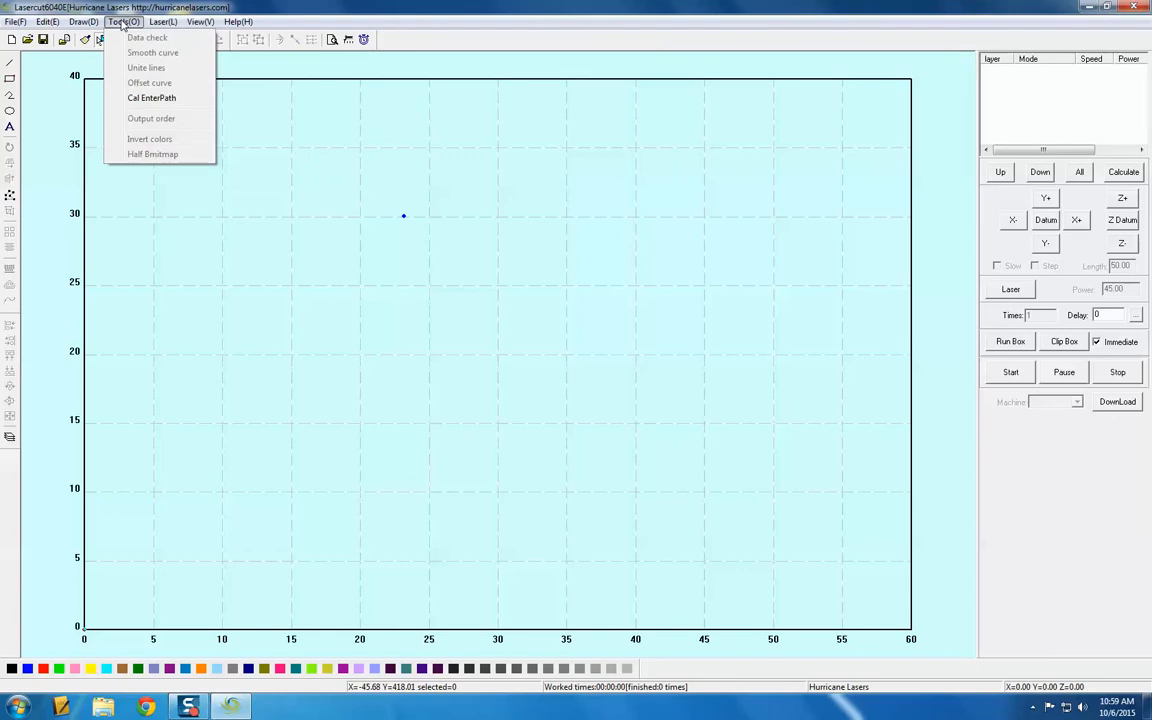
left_click(30, 57)
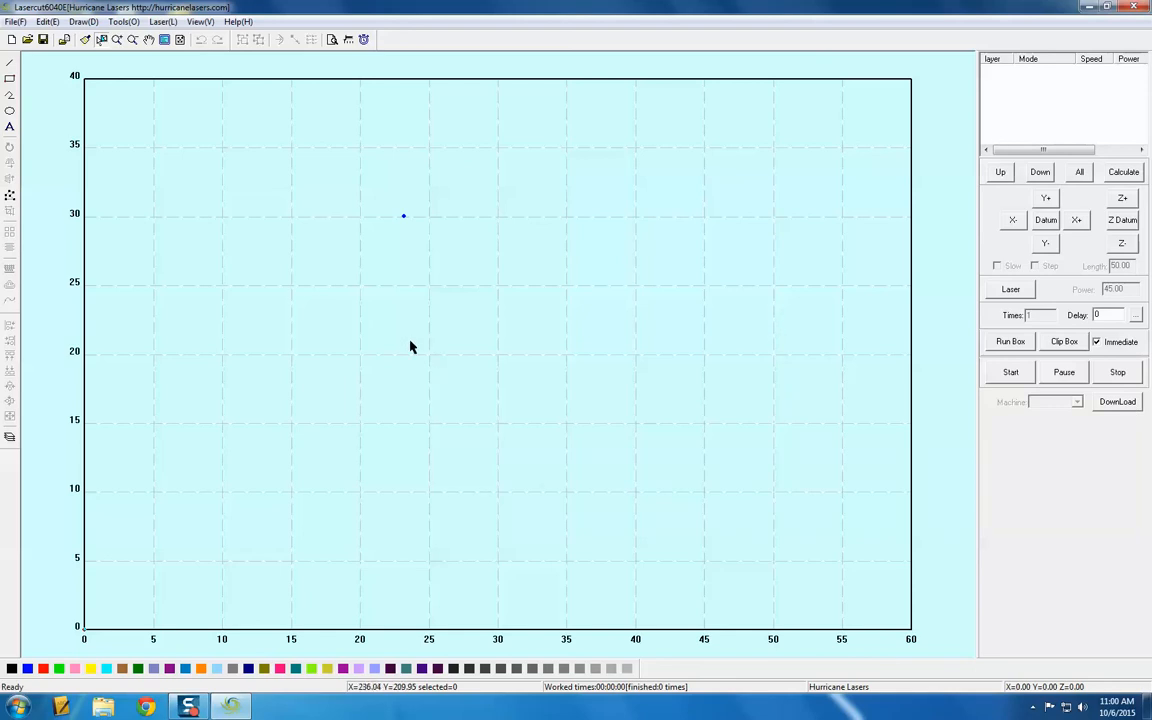
Step: Start a new text object at about X=131, Y=304 on the work table
left_click(9, 128)
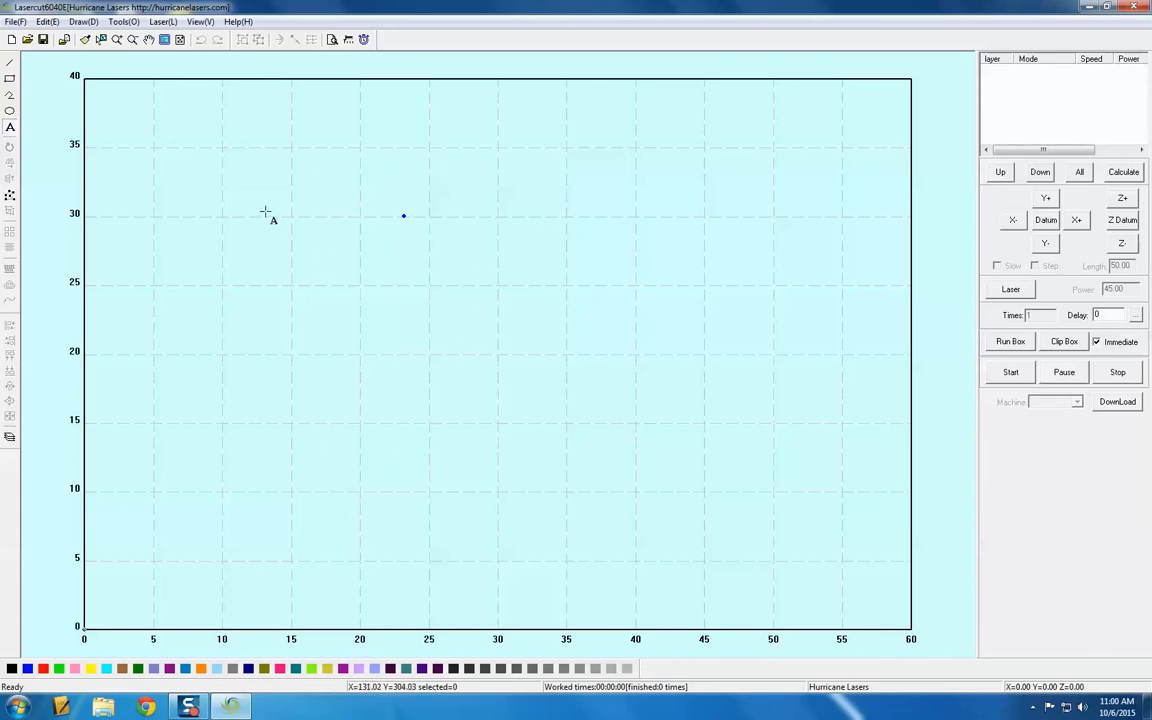
left_click_drag(447, 370, 676, 323)
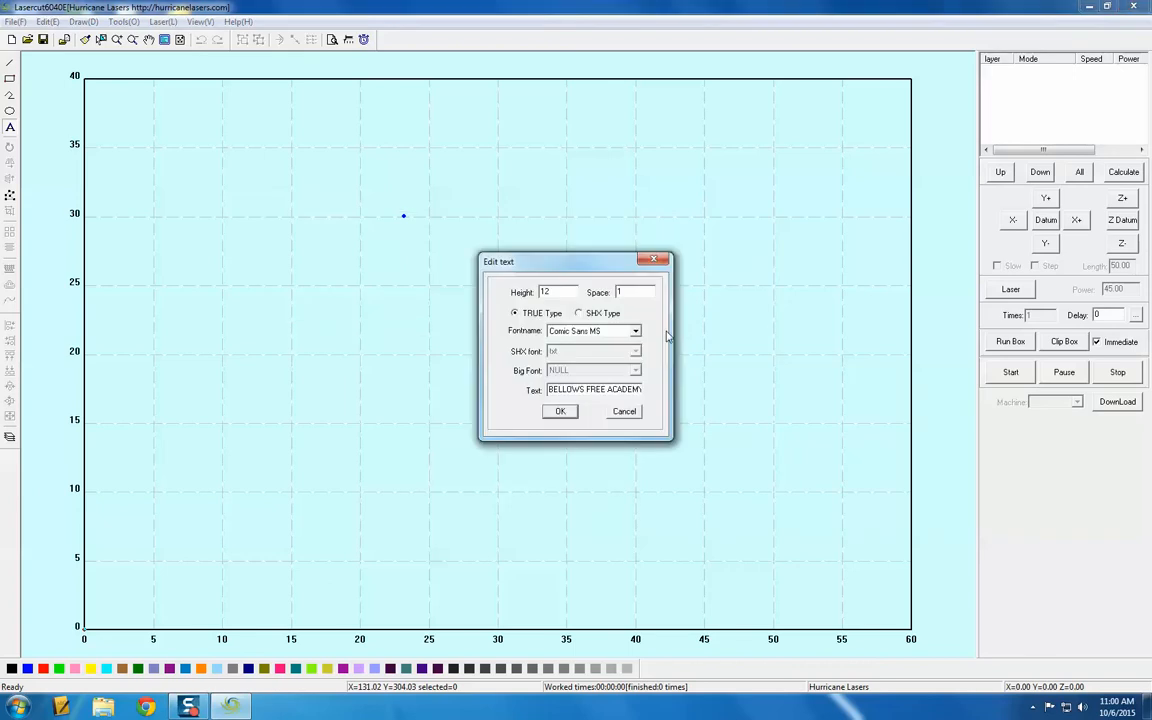
left_click_drag(589, 264, 458, 183)
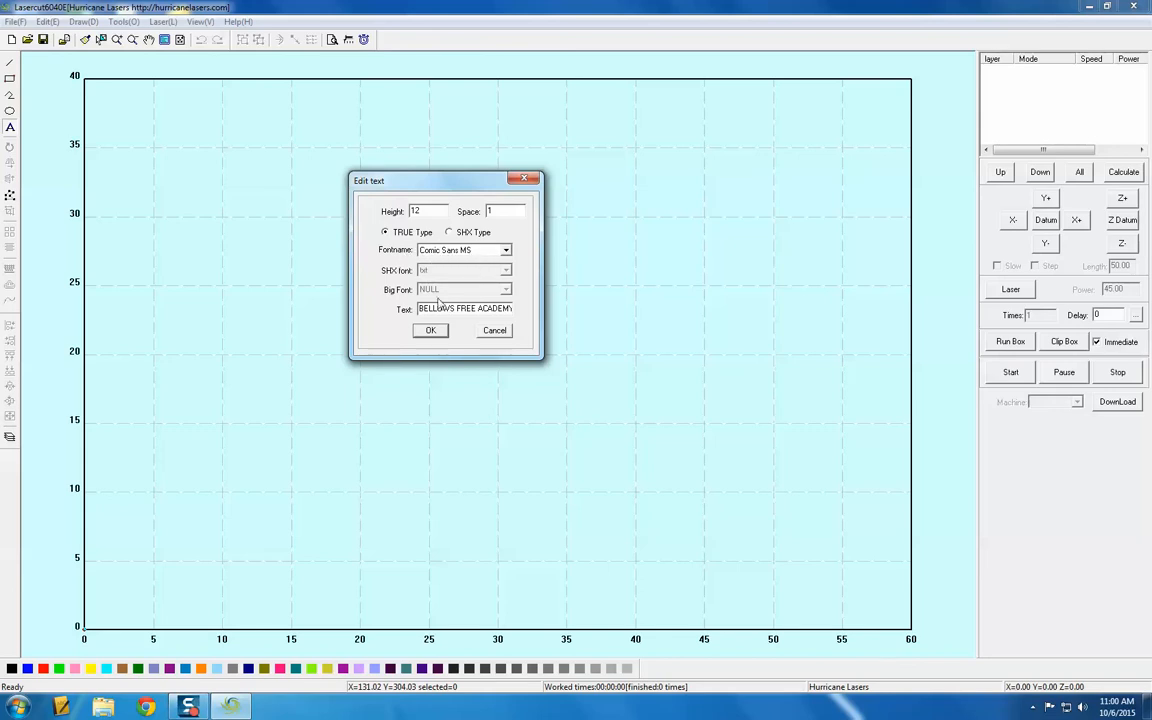
Step: Browse the available TrueType font names for the new text
left_click(506, 251)
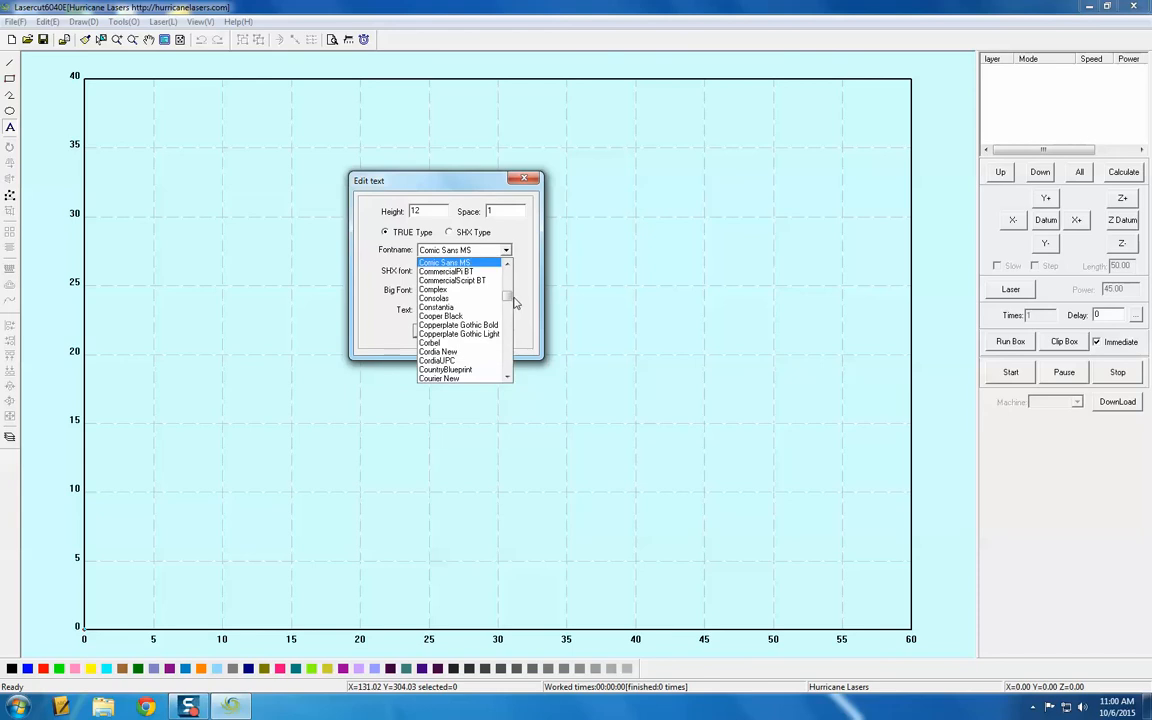
left_click_drag(509, 301, 512, 359)
left_click(534, 320)
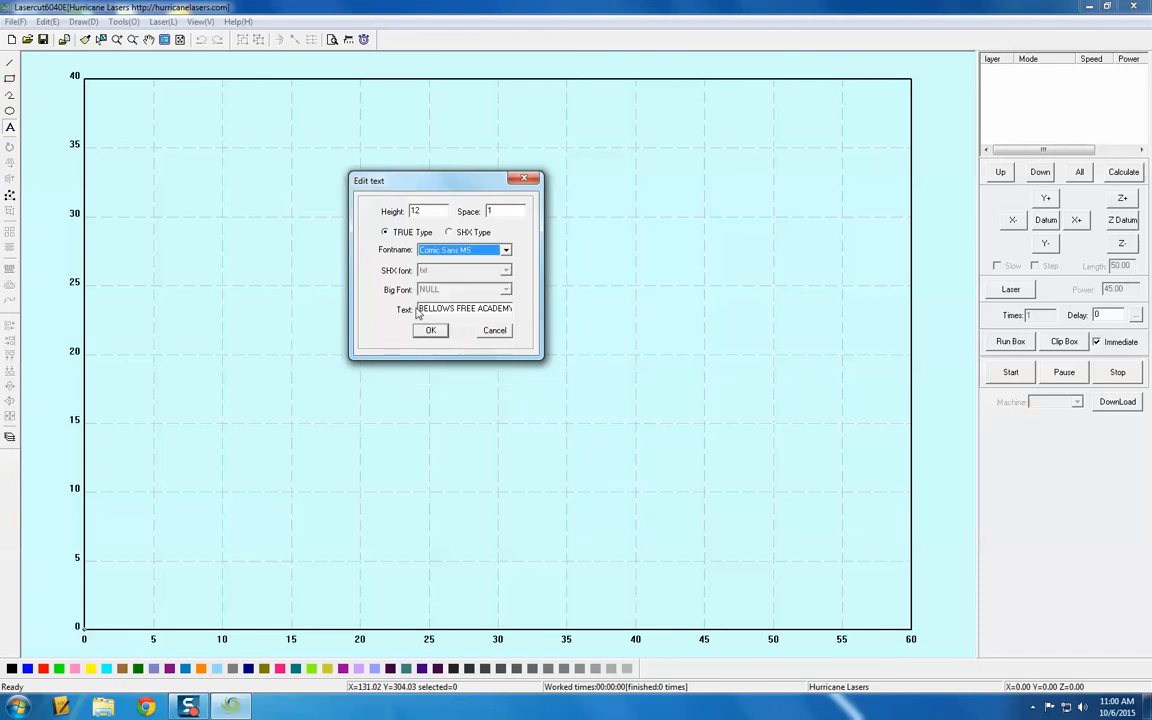
left_click_drag(418, 309, 531, 316)
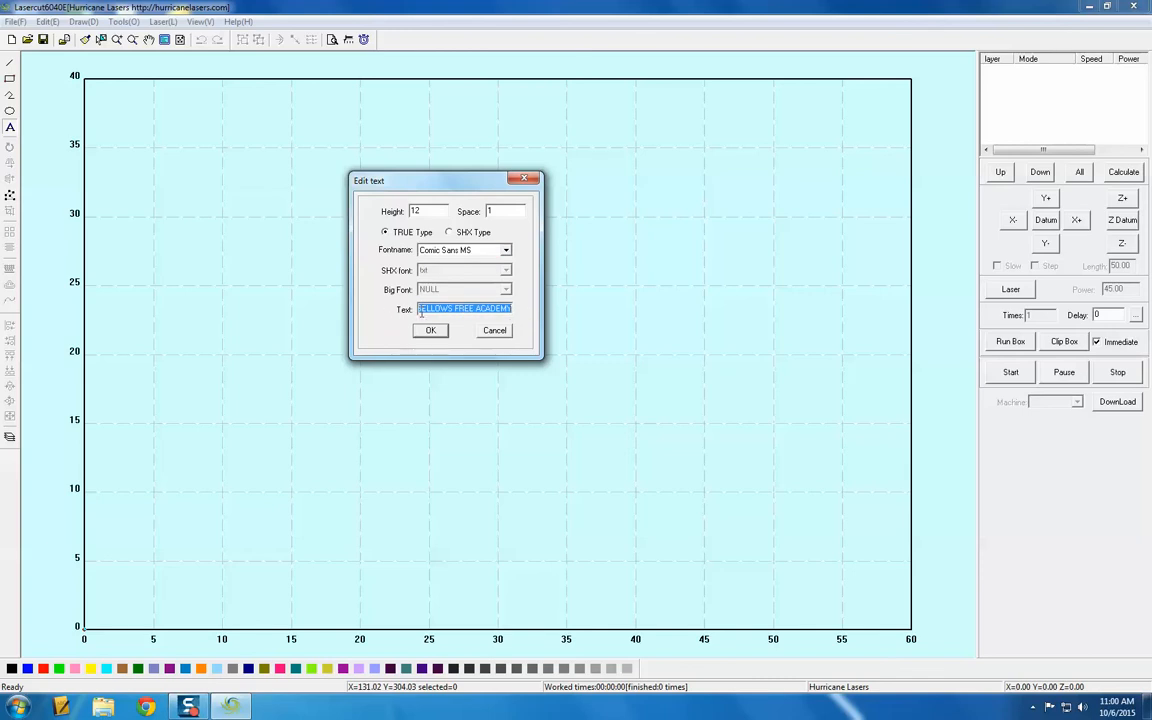
left_click(466, 251)
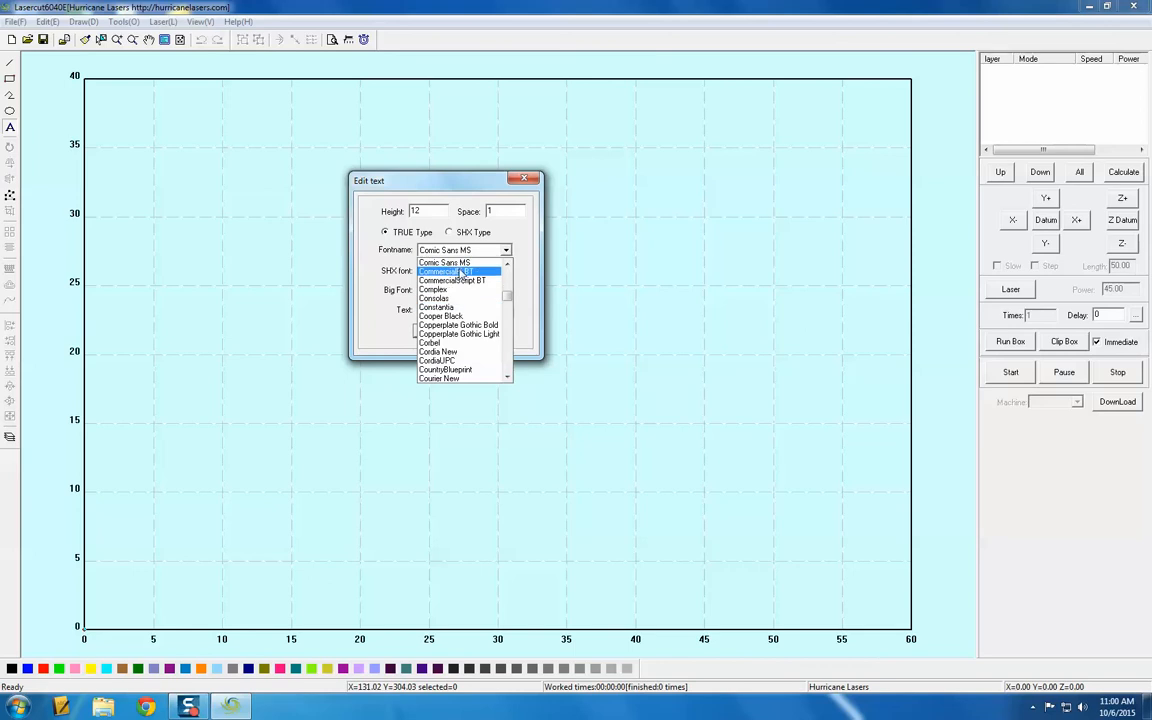
left_click_drag(507, 300, 507, 290)
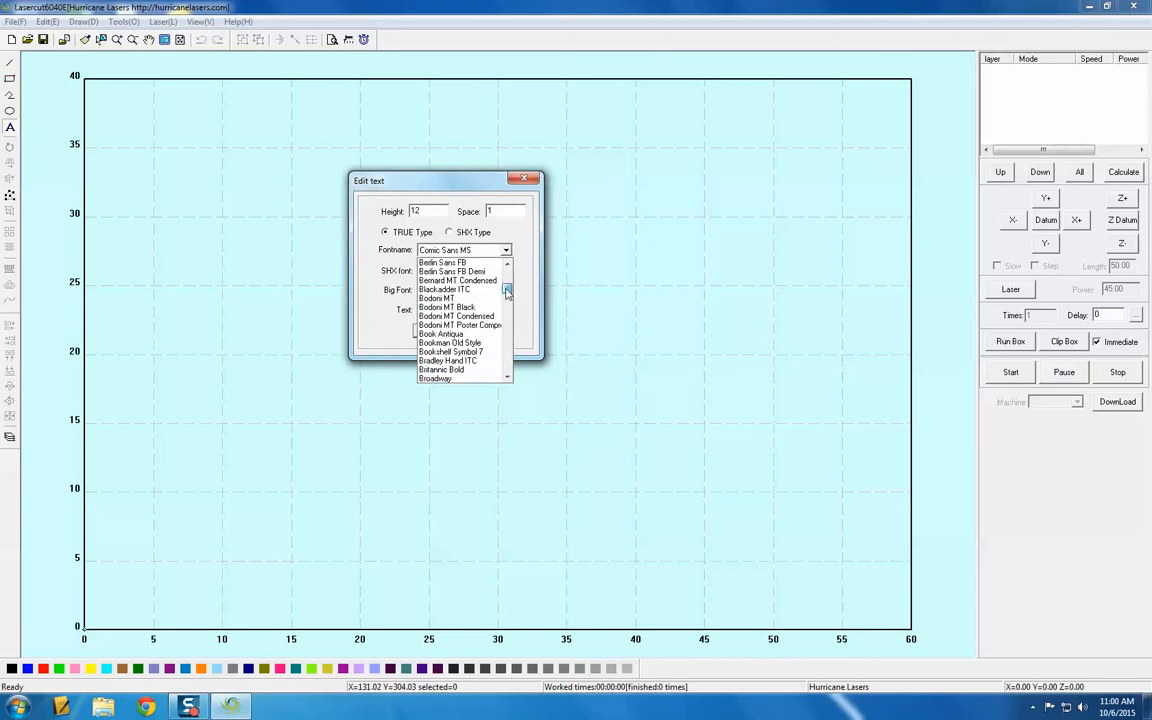
left_click(399, 319)
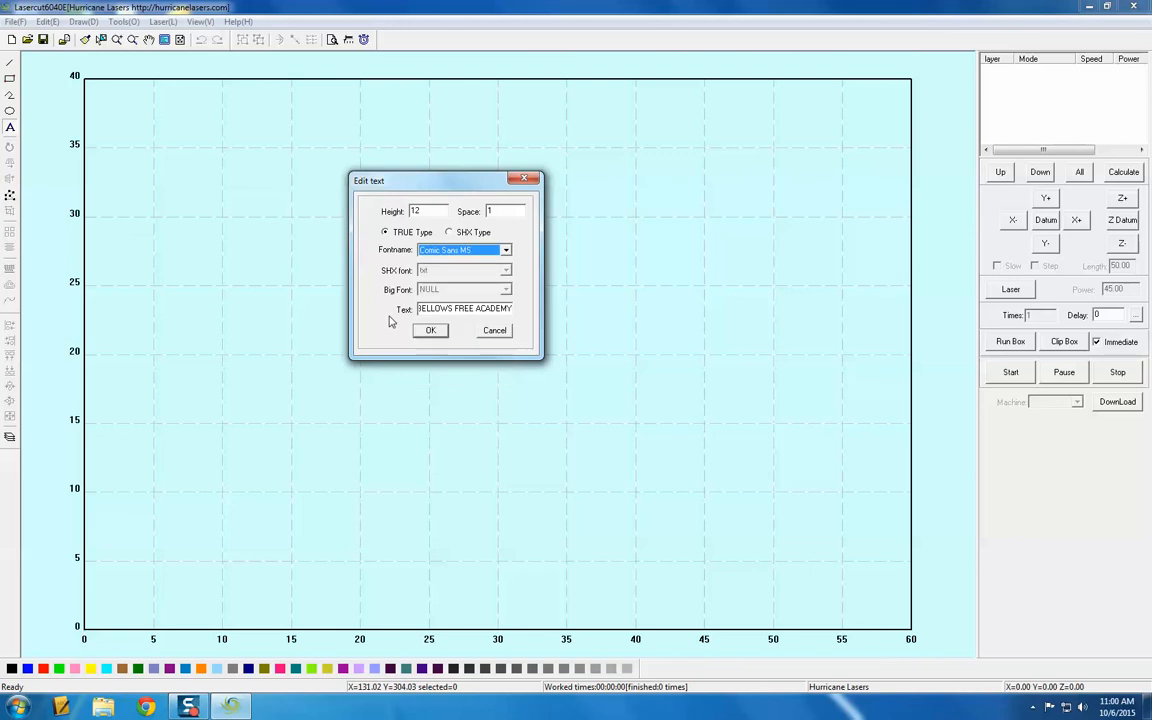
Step: Switch to Microsoft Word and create a blank document for previewing the installed fonts
left_click(28, 708)
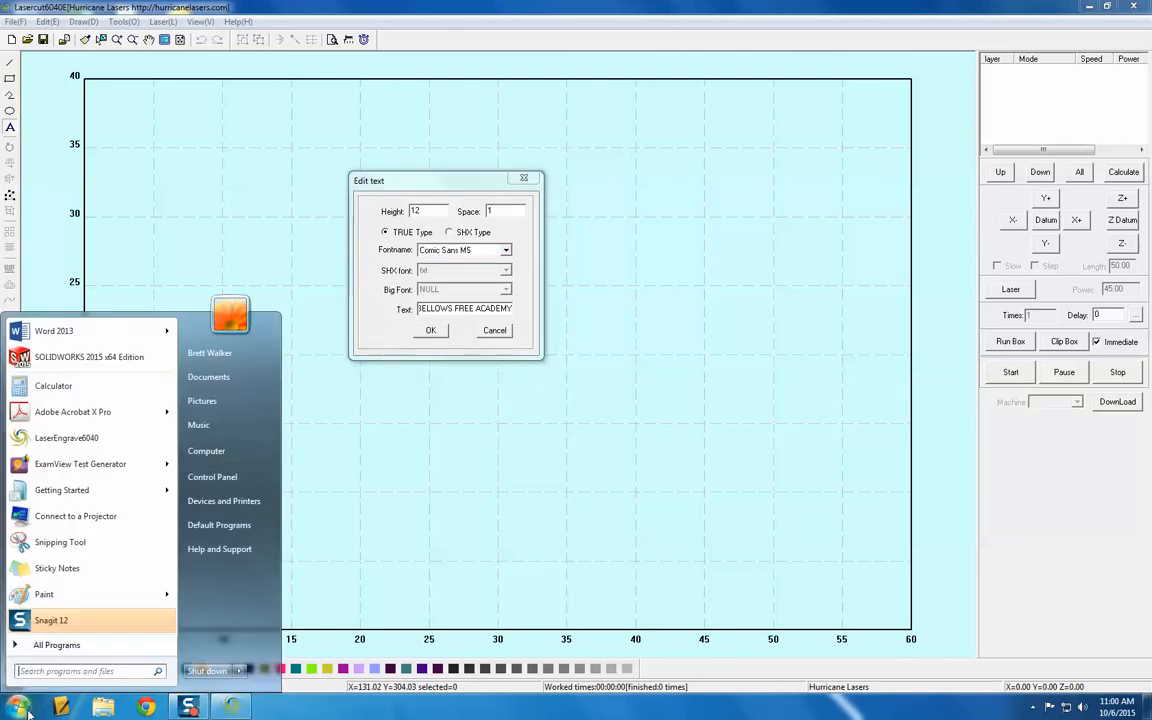
left_click(70, 646)
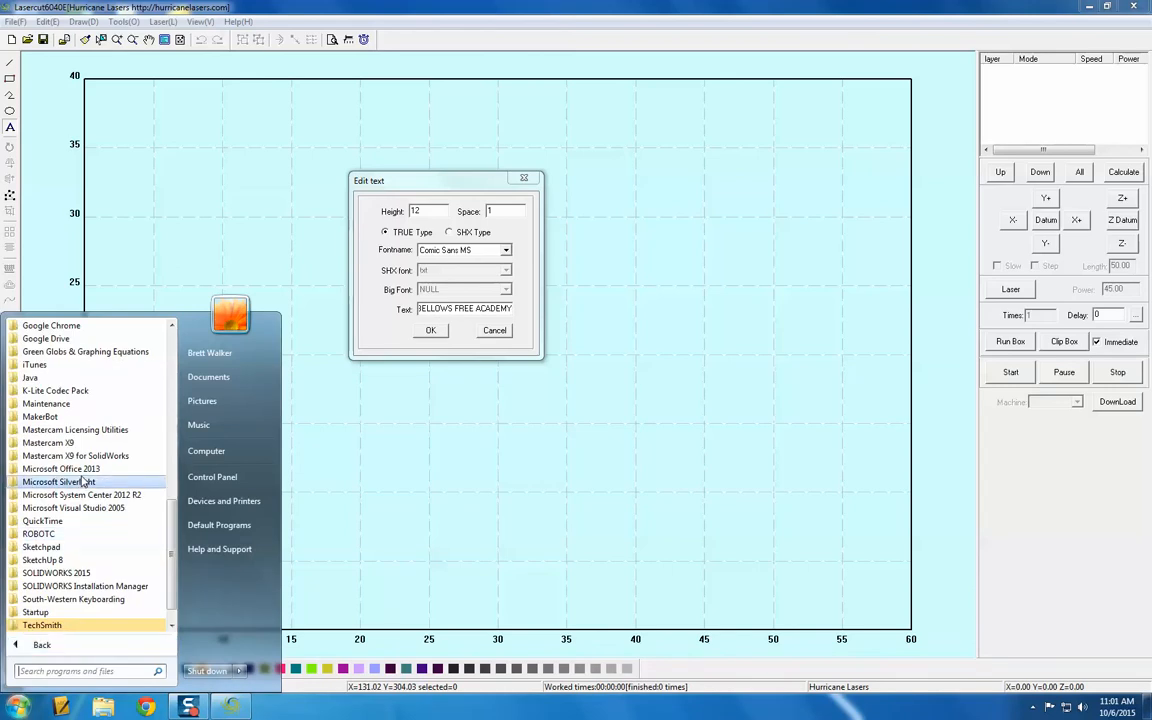
left_click(60, 468)
left_click(68, 610)
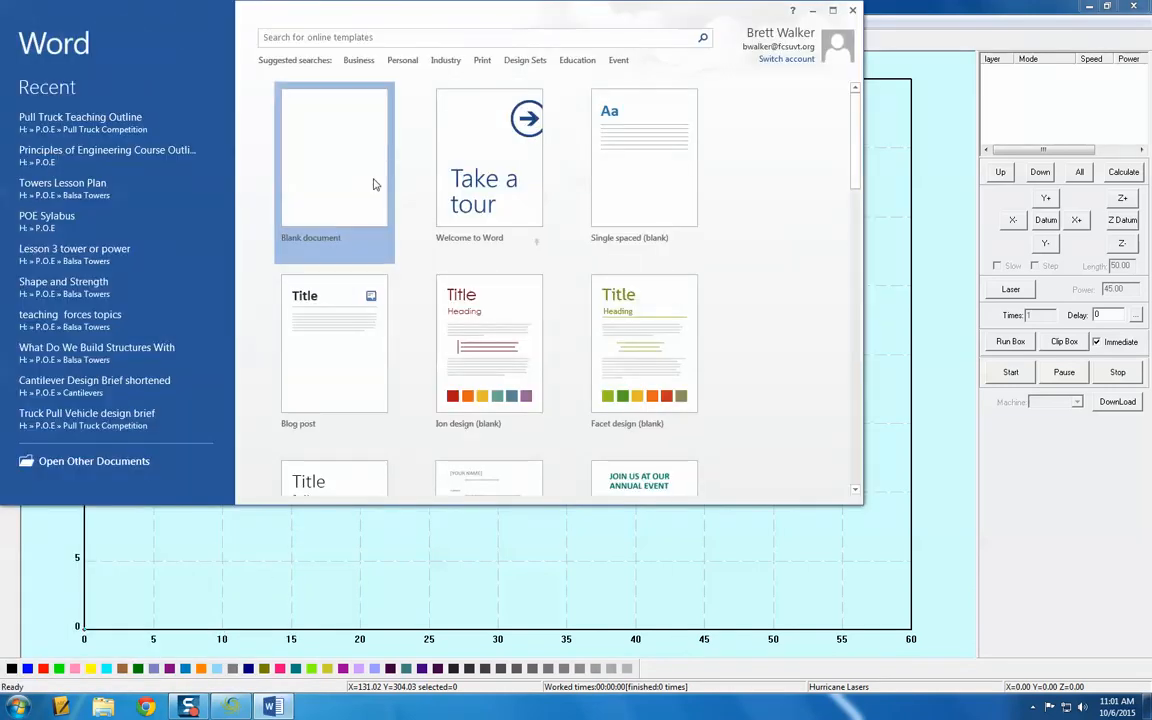
left_click(375, 184)
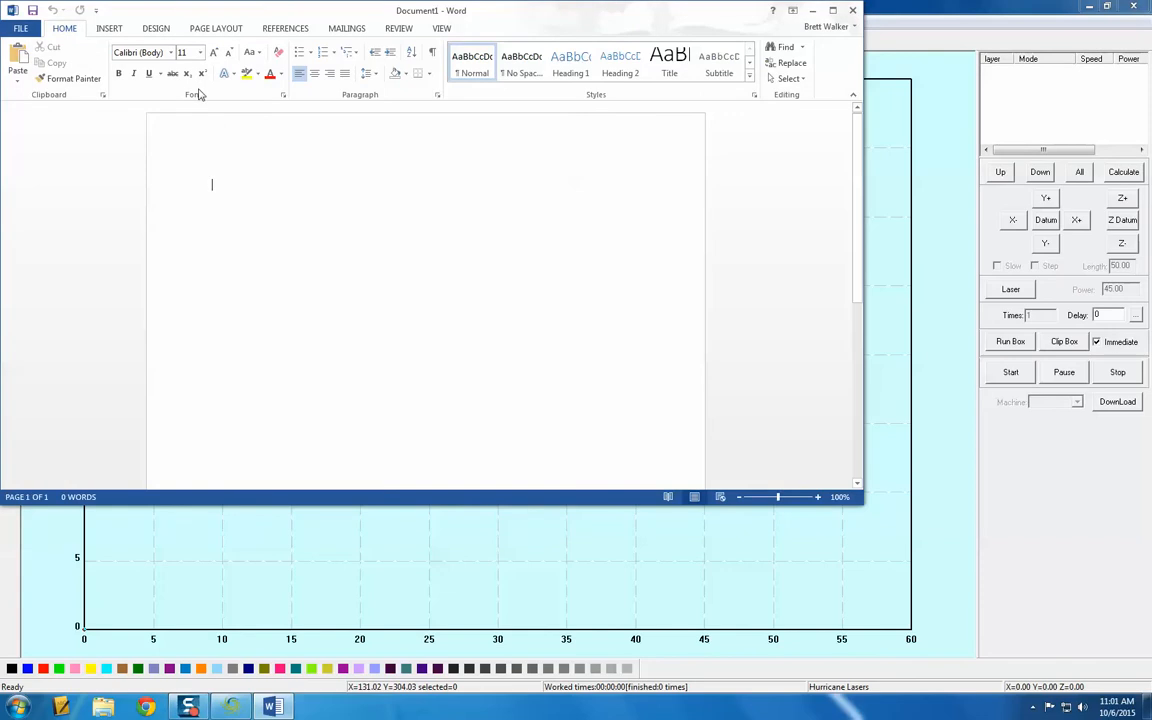
Step: Look through the font previews in Word to compare lettering styles, and close Word without choosing one
left_click(171, 53)
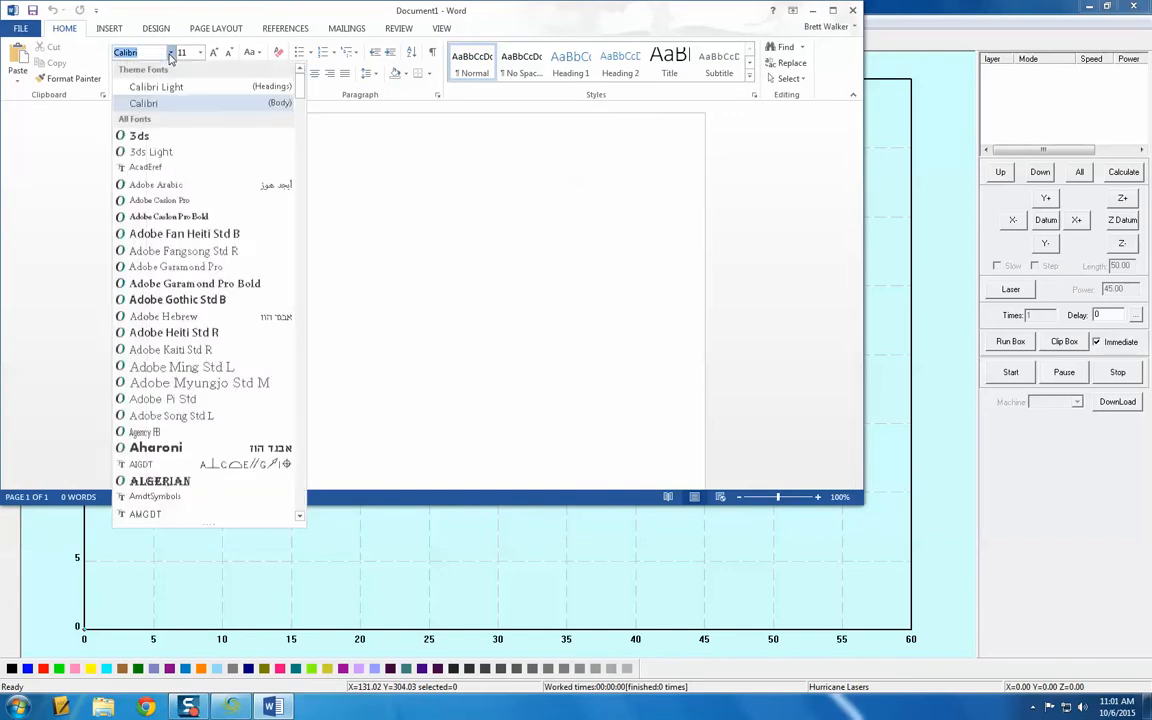
scroll(298, 105, "down", 4)
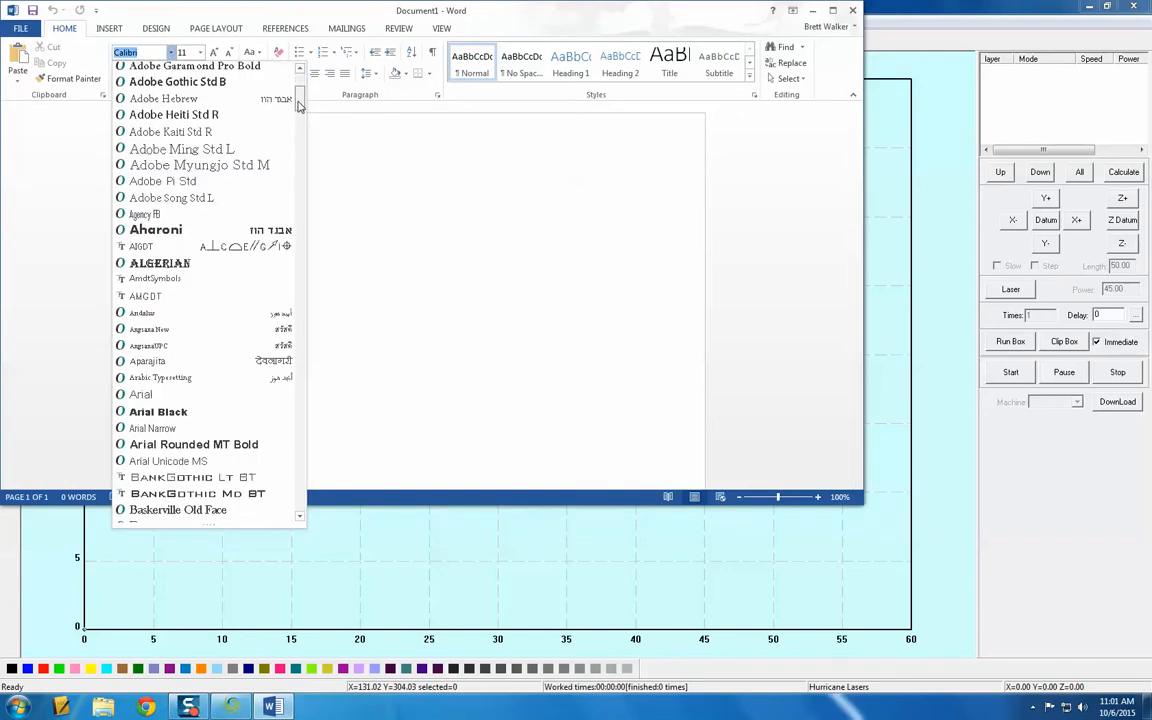
left_click_drag(298, 105, 297, 147)
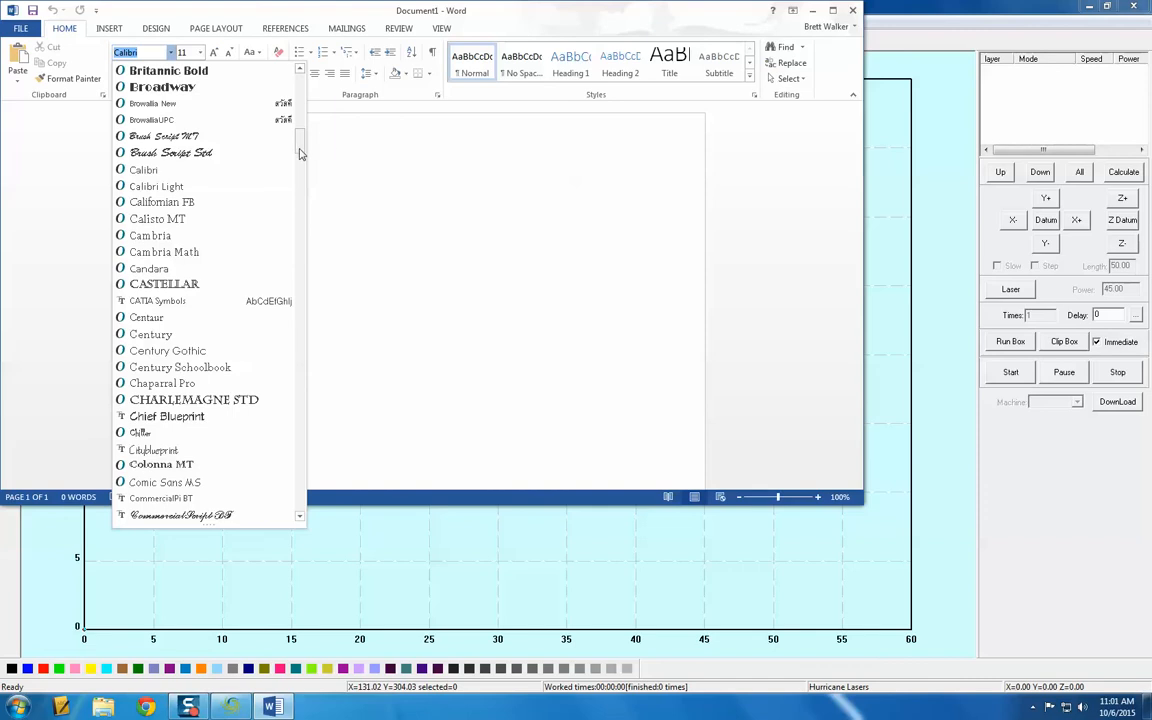
left_click_drag(298, 151, 306, 113)
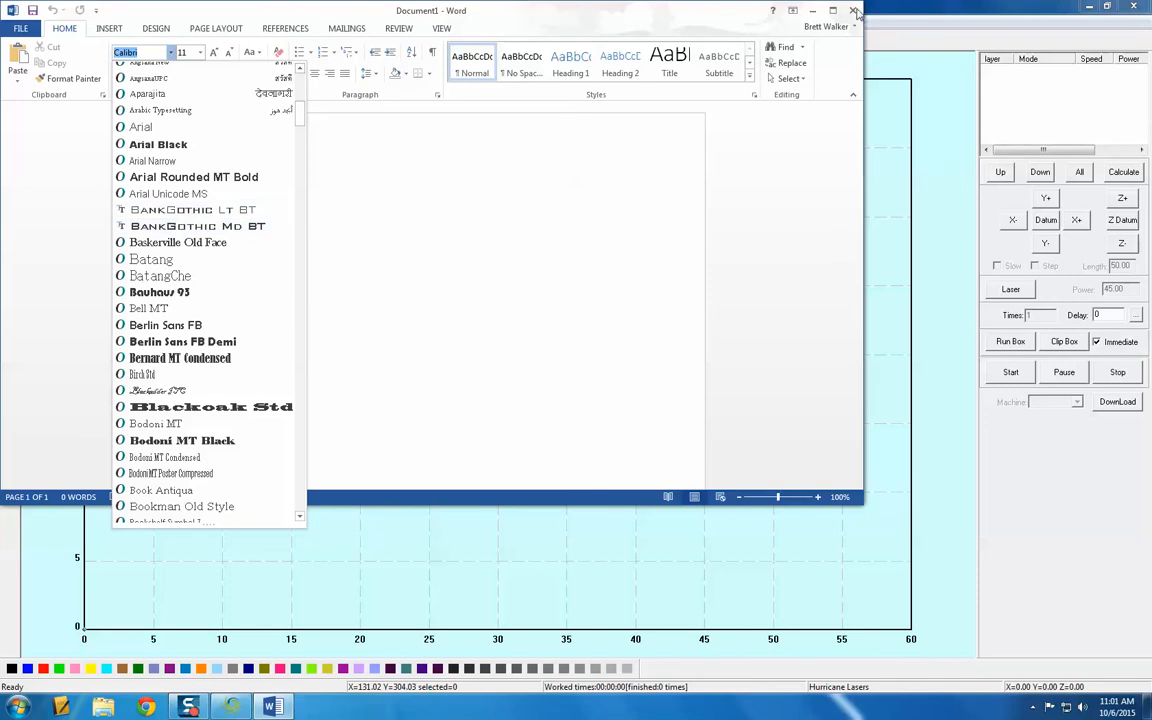
left_click(853, 10)
left_click(853, 10)
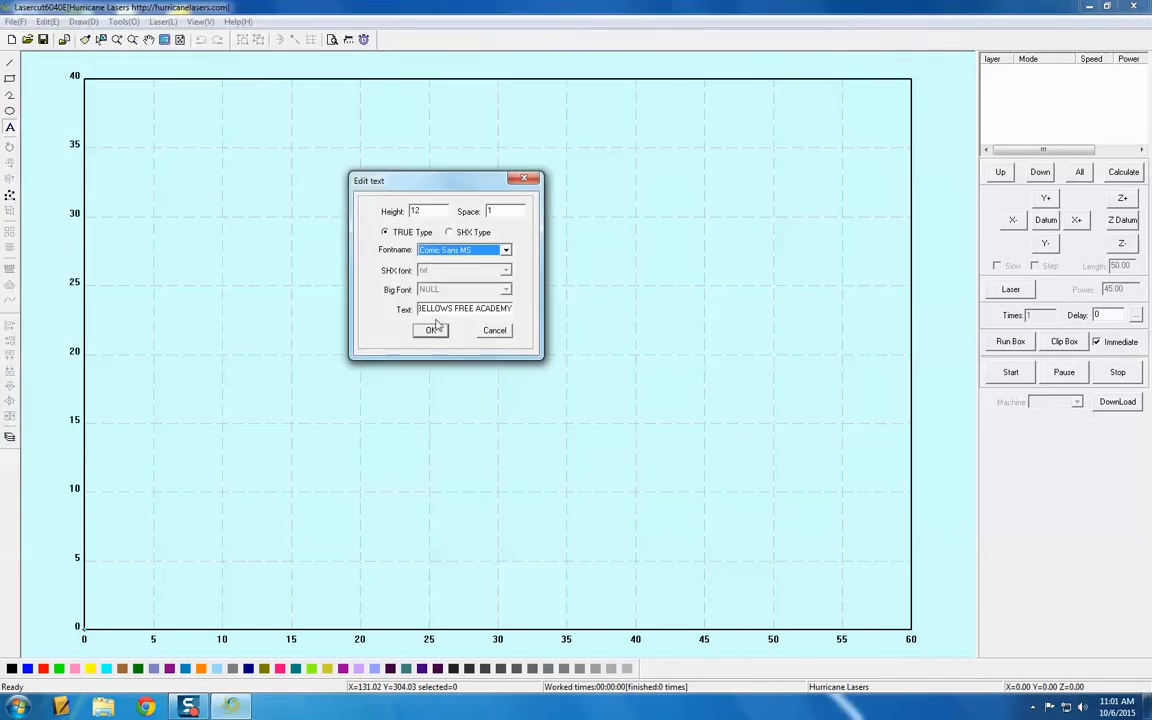
Step: Set the text's font to BankGothic Lt BT and place BELLOWS FREE ACADEMY on the work table
left_click_drag(419, 313, 509, 266)
left_click(505, 251)
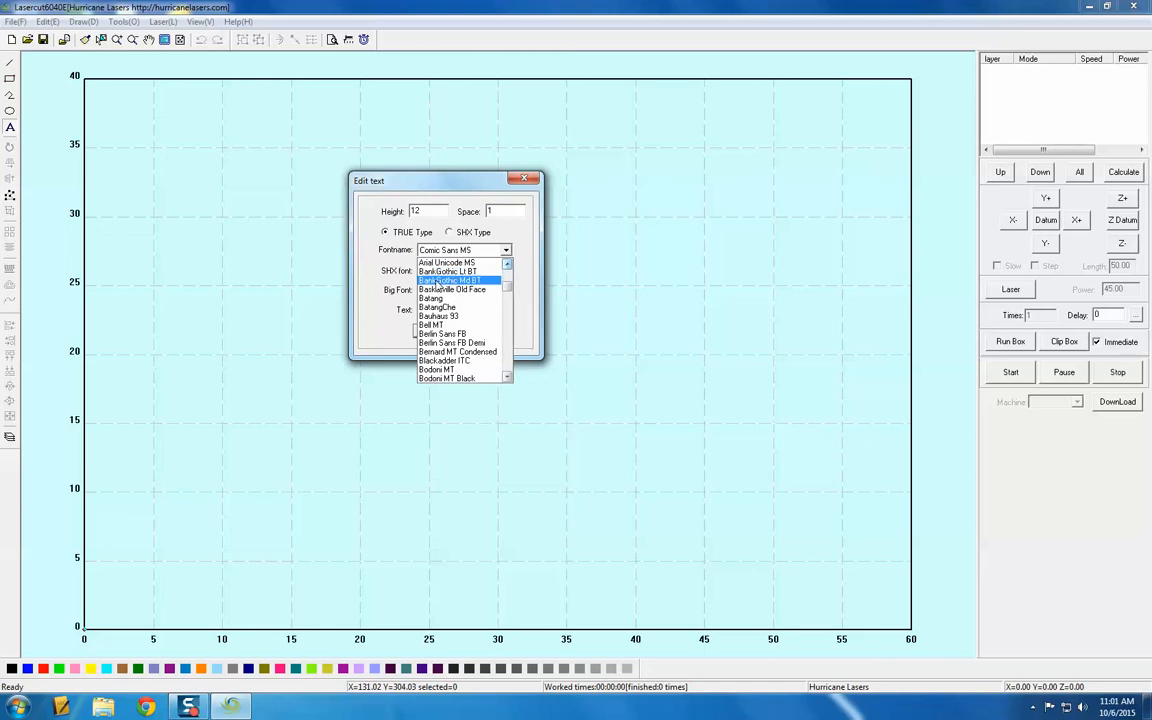
left_click(440, 272)
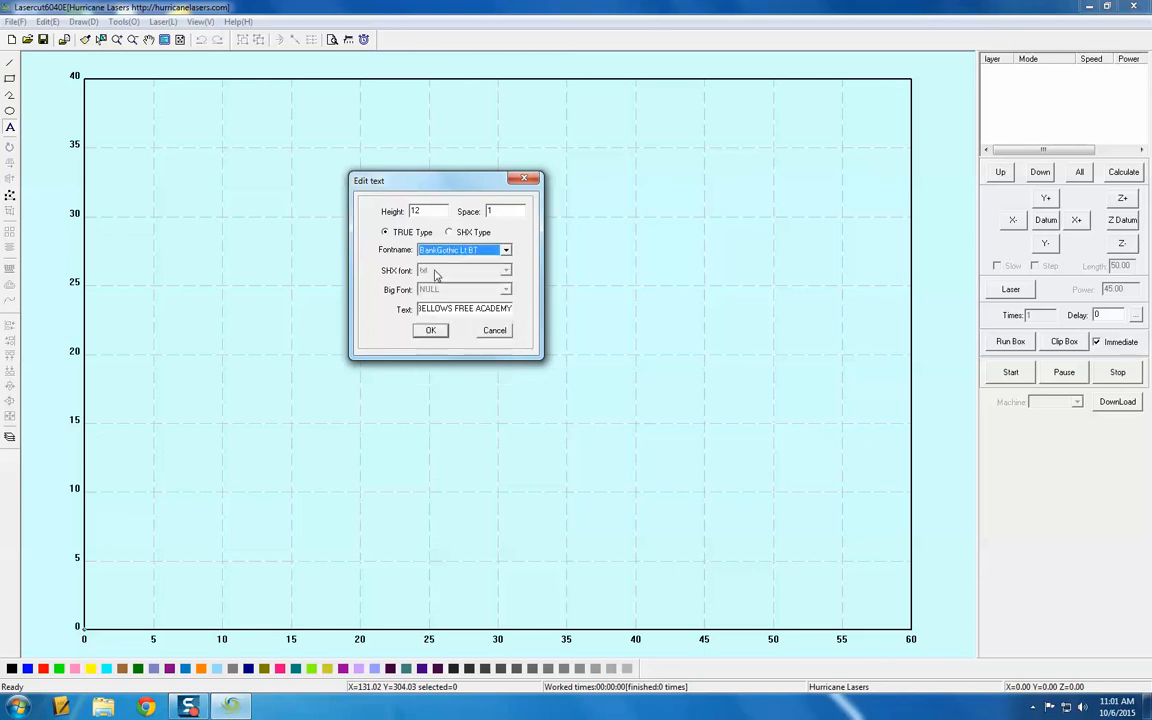
left_click(431, 331)
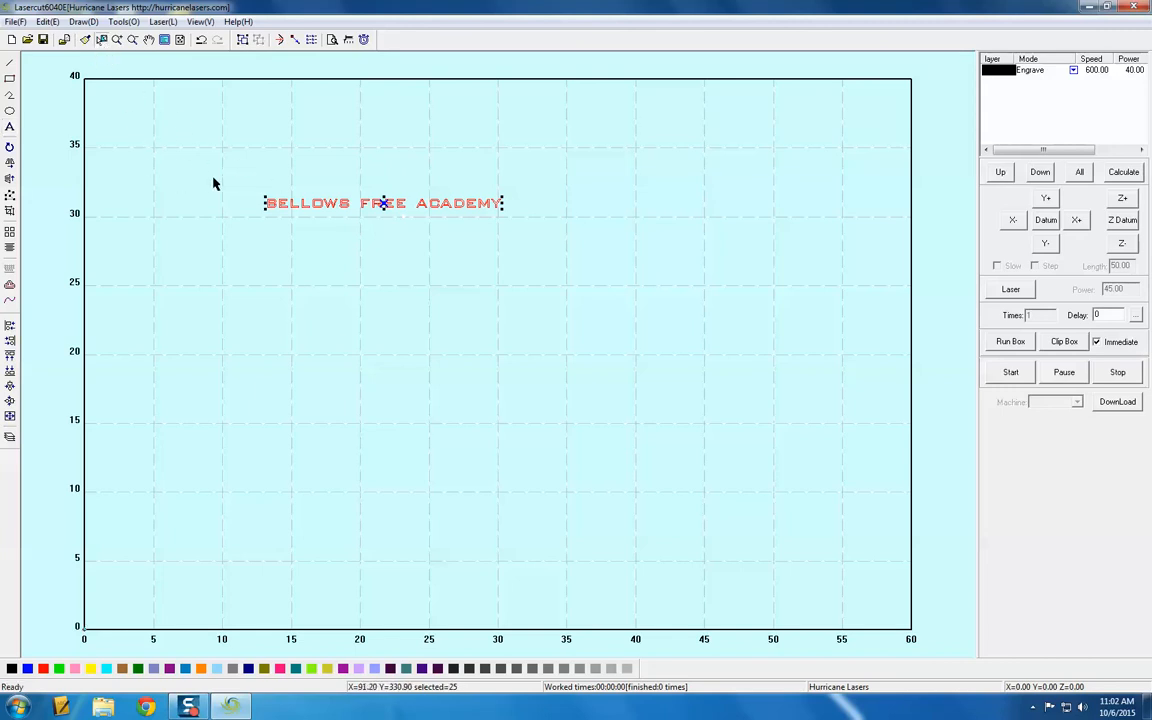
Step: Select only the letters of the word FREE and move them slightly below the other two words
left_click(195, 152)
scroll(333, 191, "up", 2)
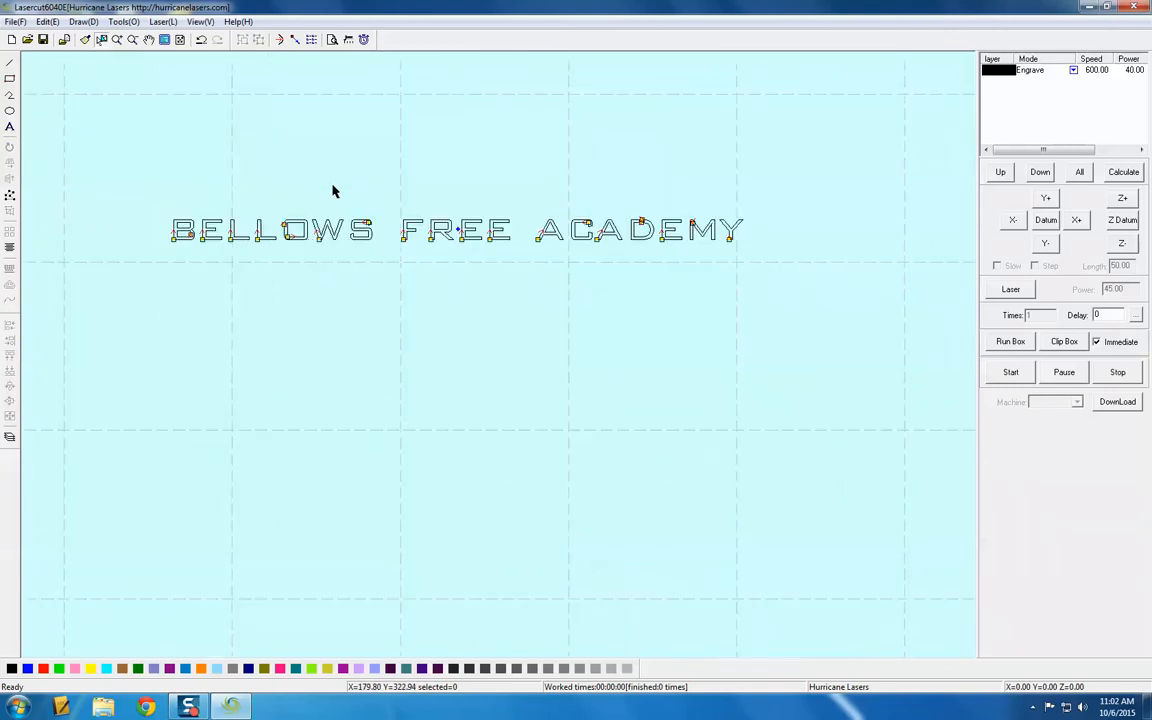
left_click_drag(324, 243, 863, 294)
left_click(404, 185)
left_click_drag(399, 205, 518, 272)
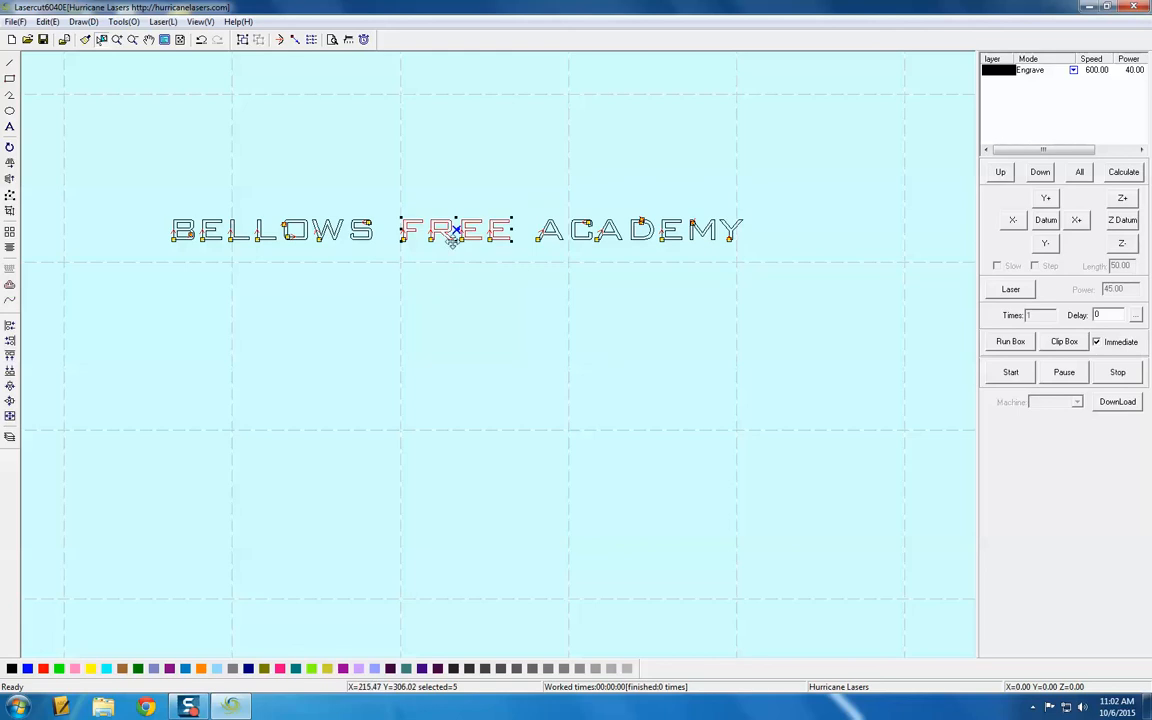
left_click_drag(456, 237, 456, 245)
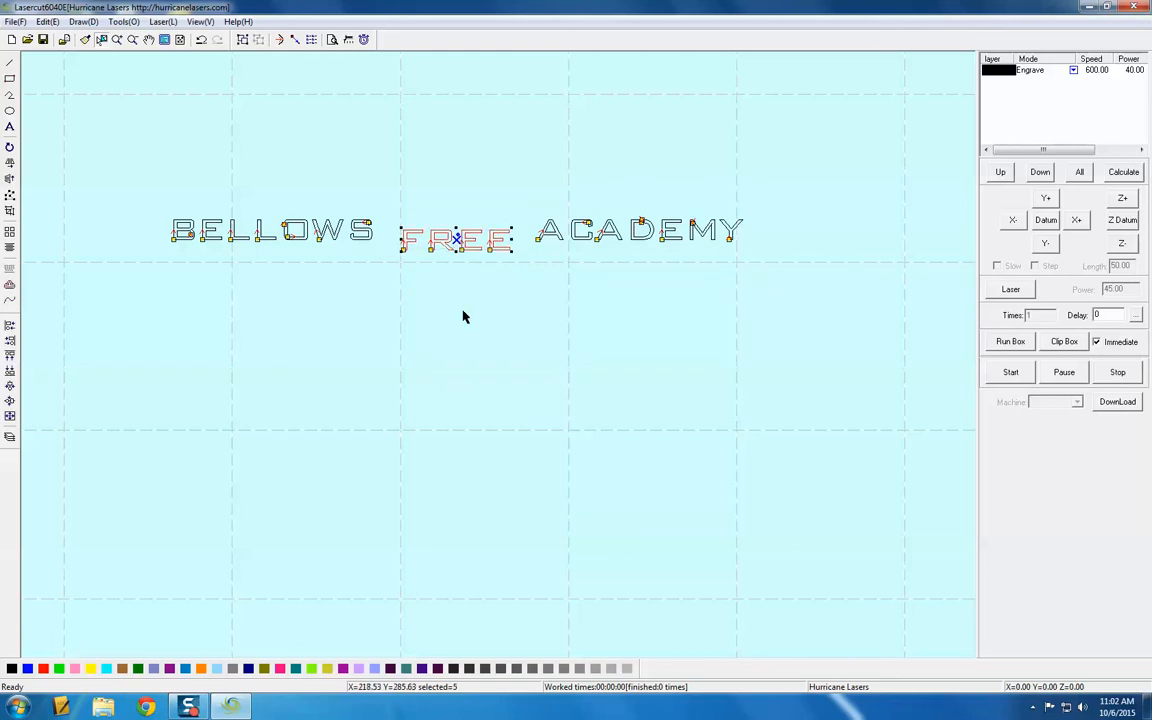
left_click(458, 342)
Step: Try lowering the letter B of BELLOWS below the rest of its word and undo that move
left_click_drag(160, 207, 183, 262)
left_click(216, 327)
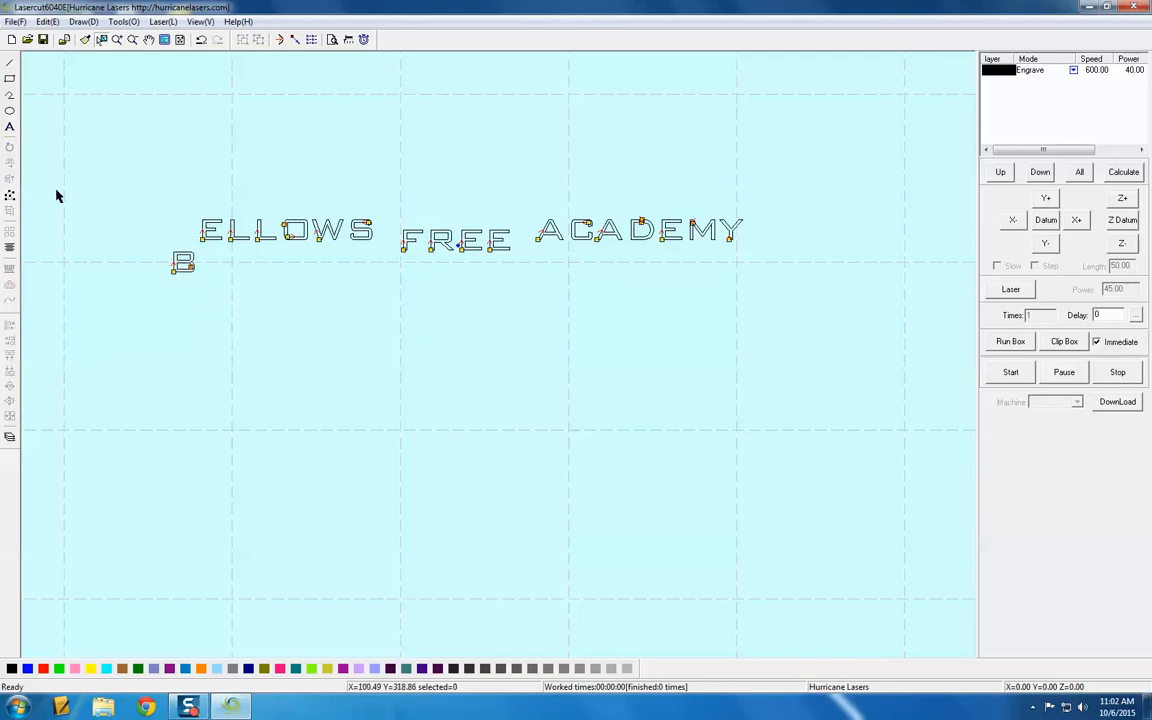
left_click(47, 21)
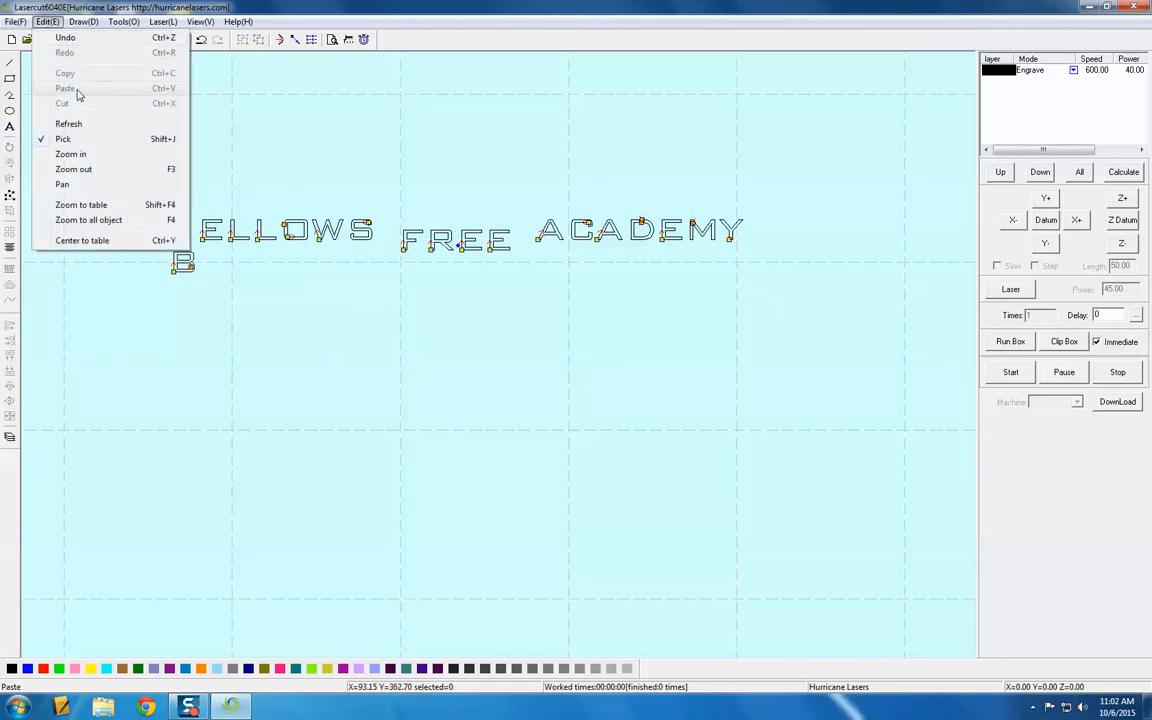
left_click(76, 40)
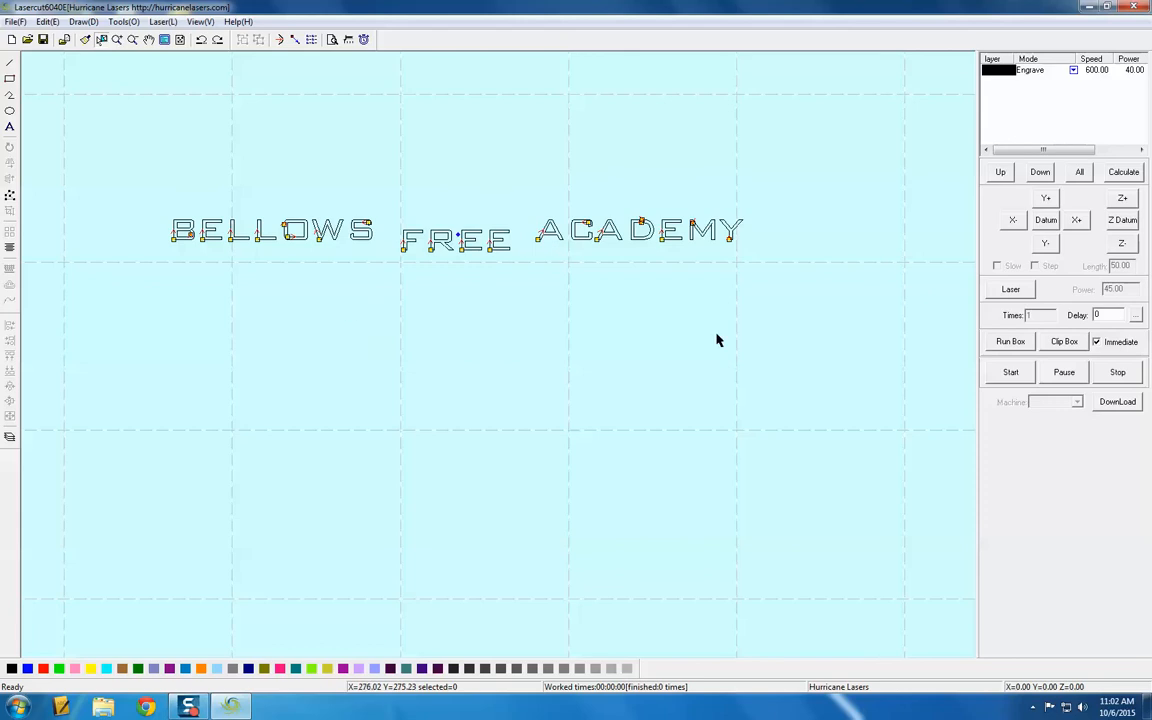
Step: Select the whole text BELLOWS FREE ACADEMY and open its Size scaling options
left_click_drag(117, 195, 764, 288)
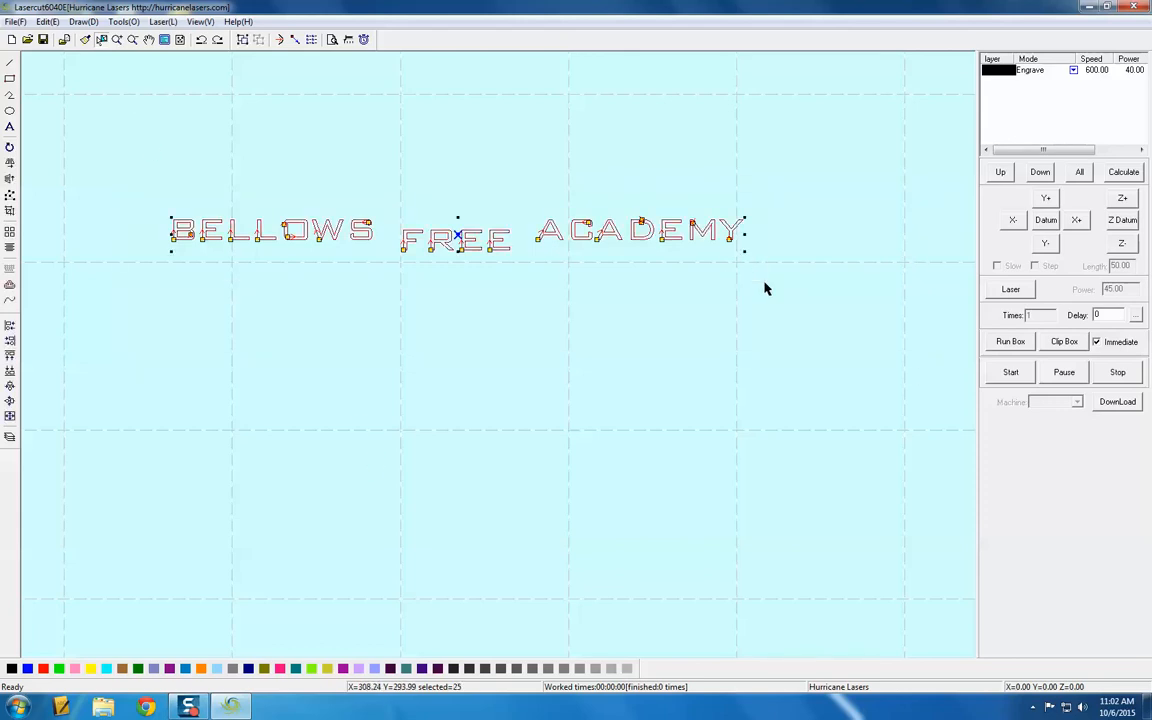
left_click(83, 21)
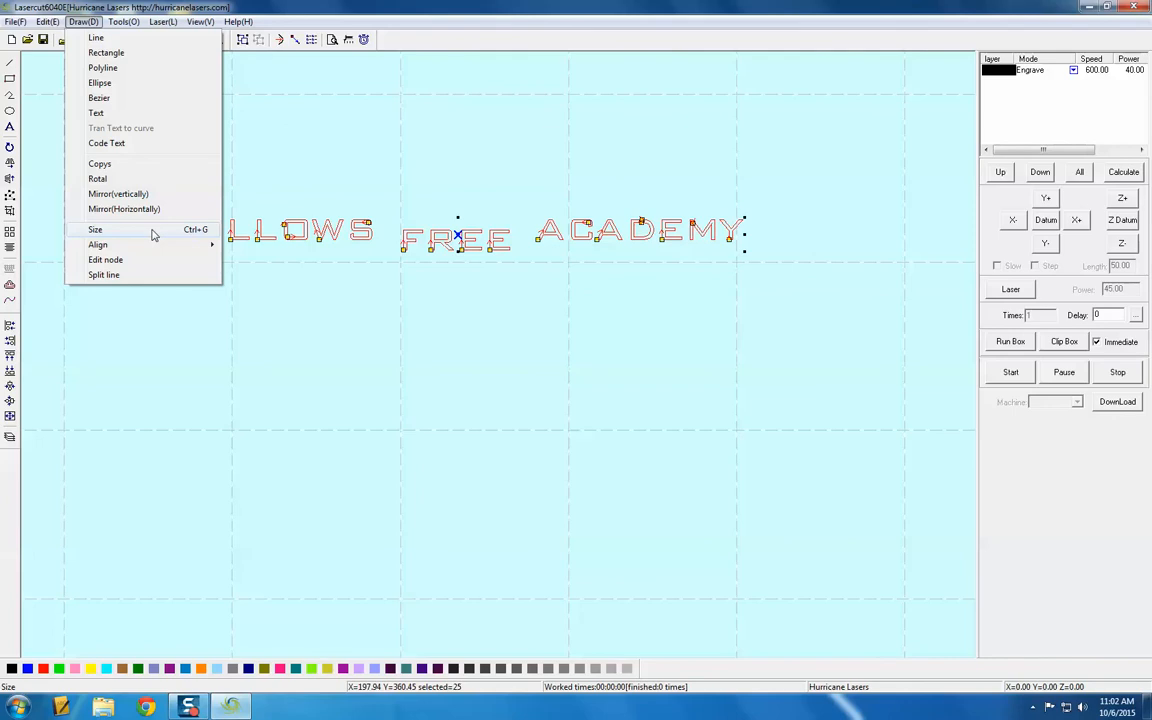
left_click(153, 234)
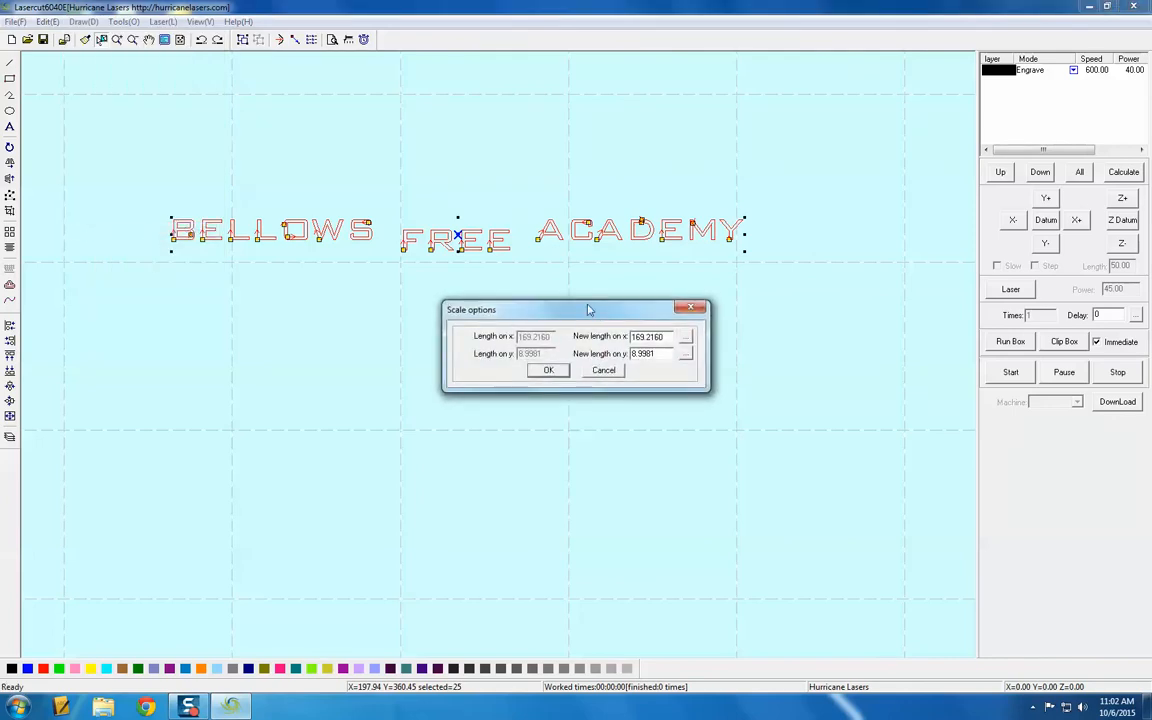
left_click_drag(588, 310, 505, 297)
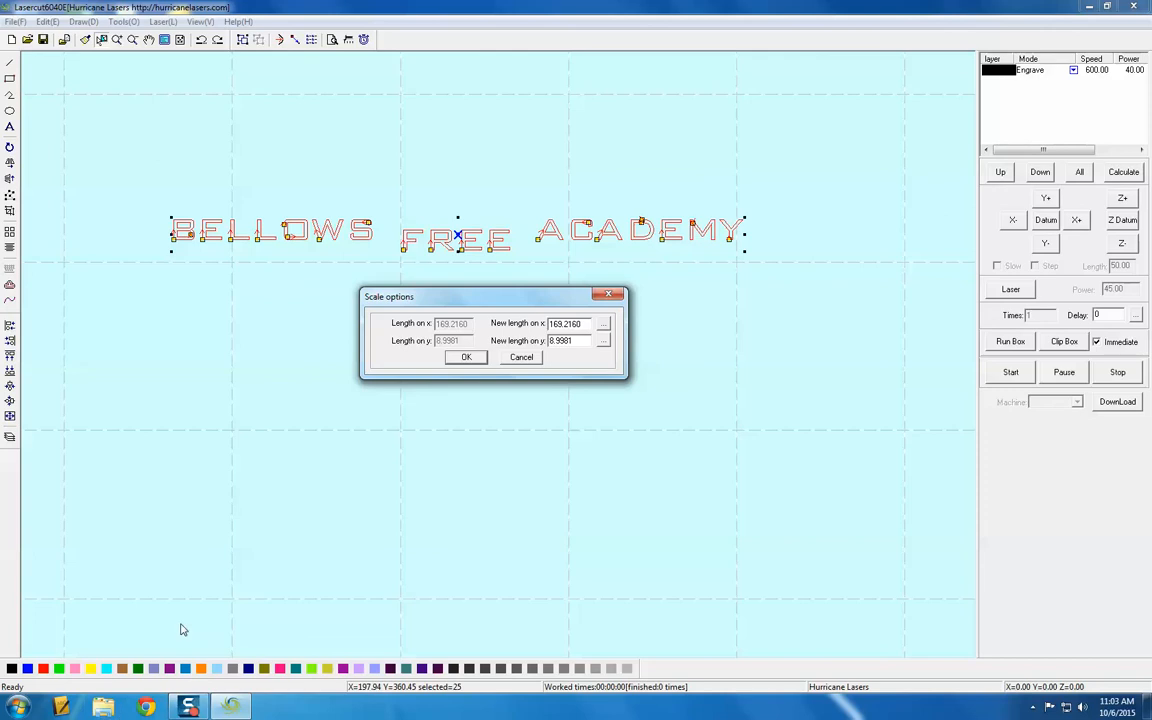
Step: Switch to Chrome and search Google for "1in in mm"
left_click(145, 707)
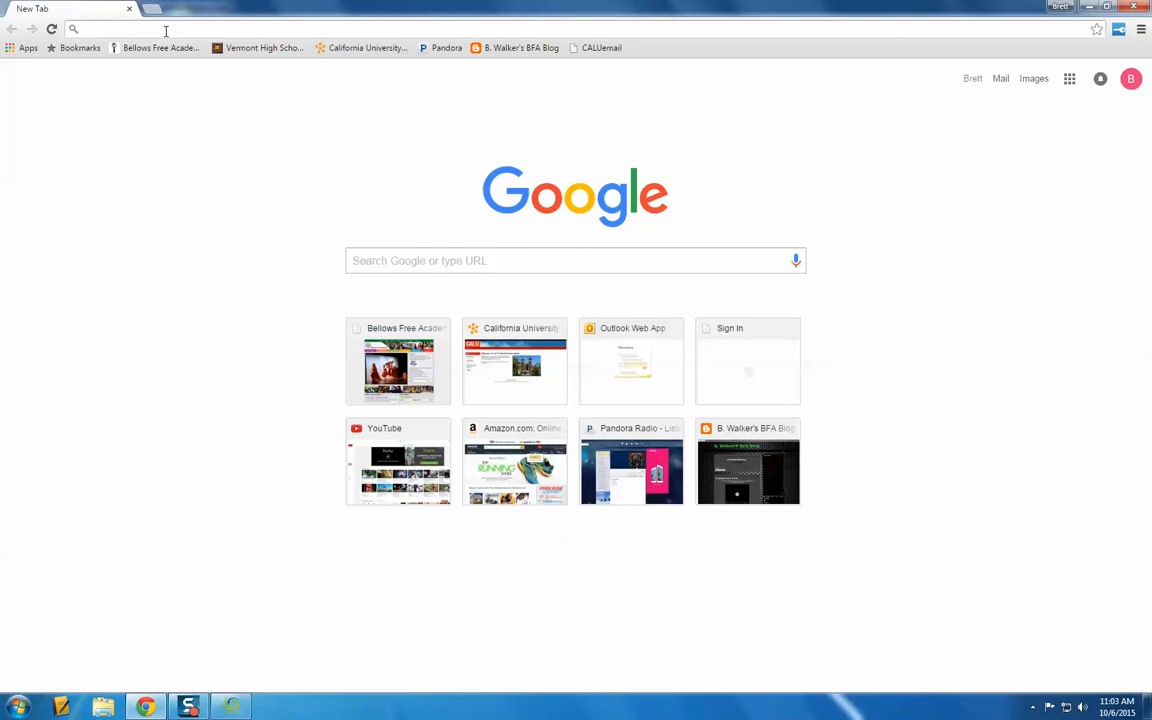
type("w")
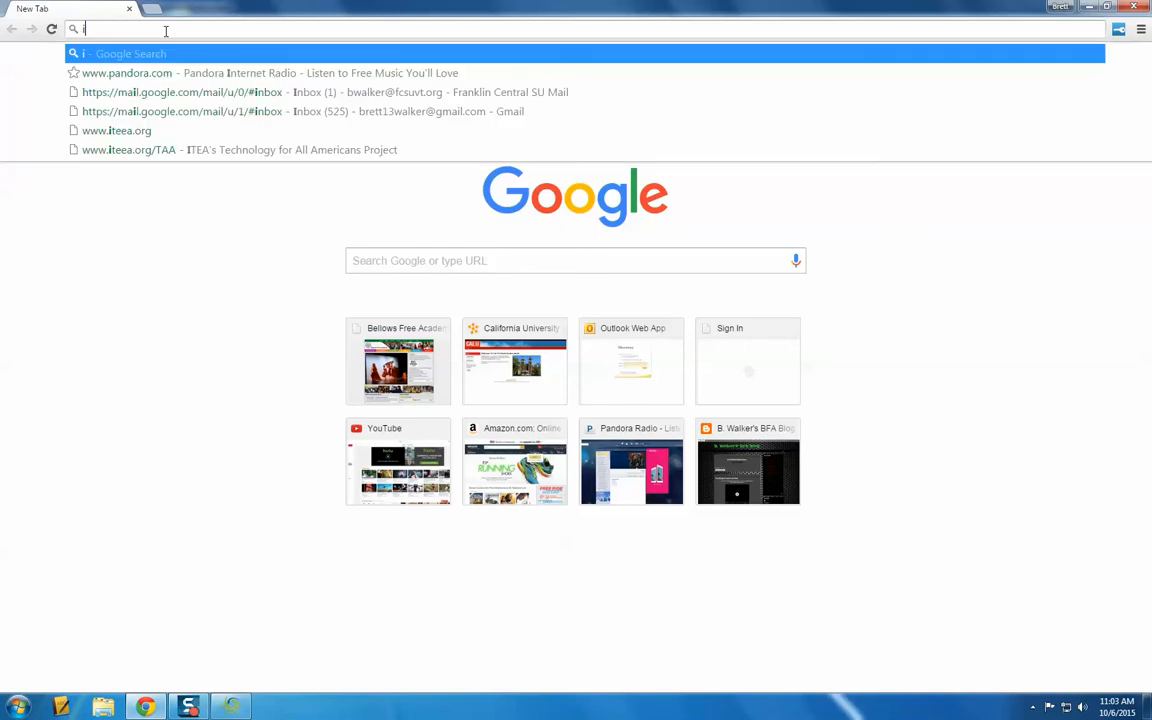
key("BackSpace")
key("BackSpace")
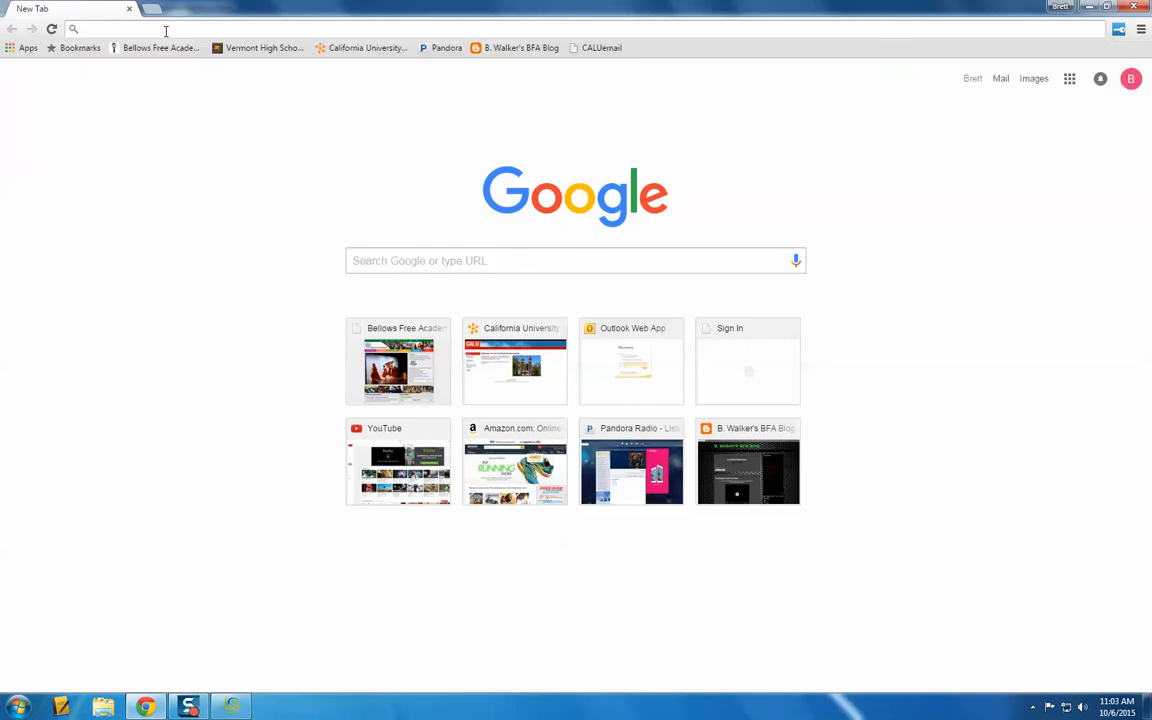
type("1in")
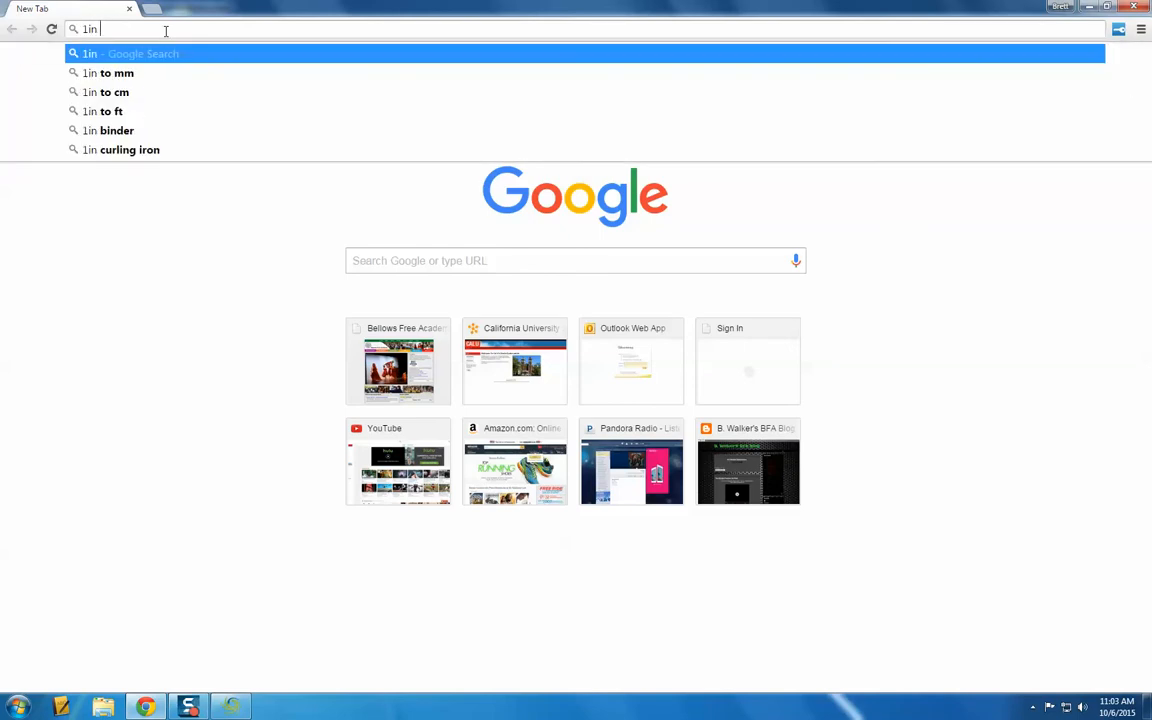
type(" in mm")
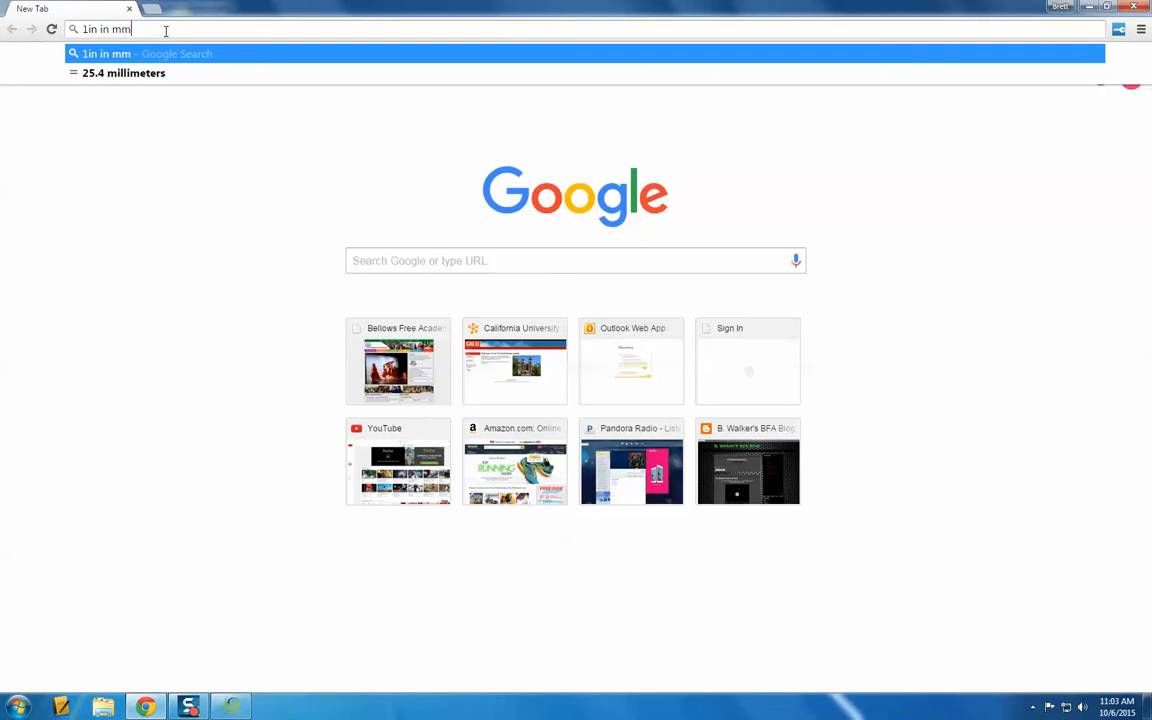
key("Return")
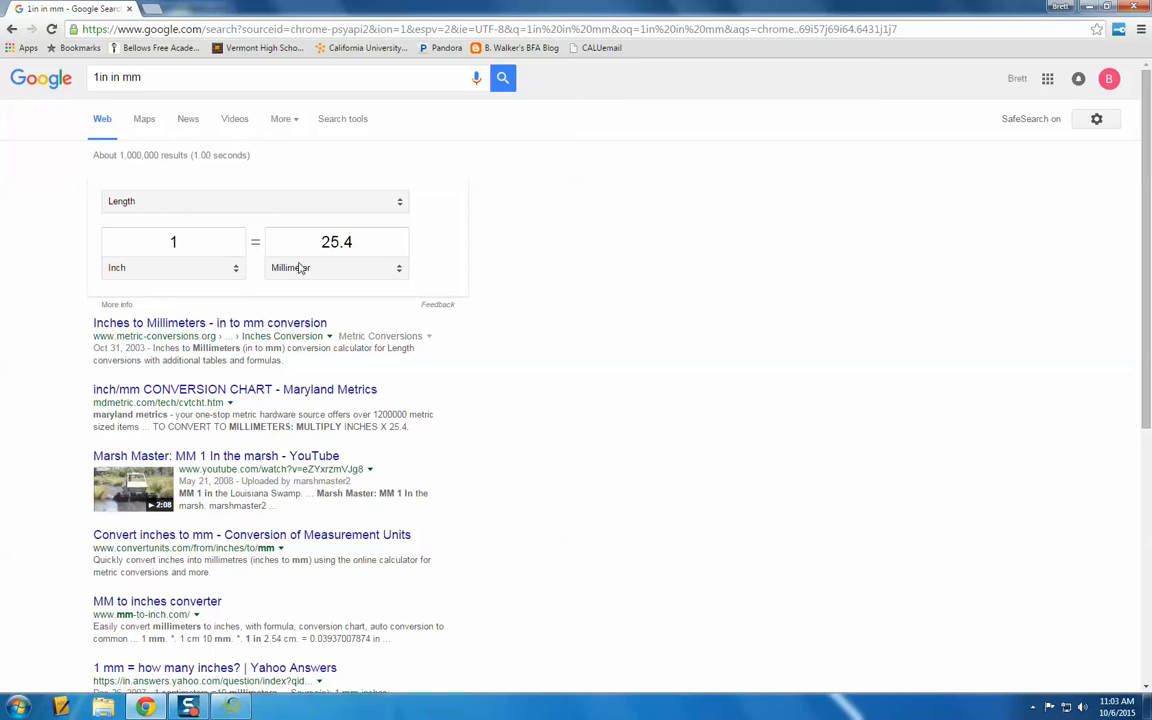
Step: Return to Lasercut and enter 25.4 as the text's new length on y
mouse_move(231, 708)
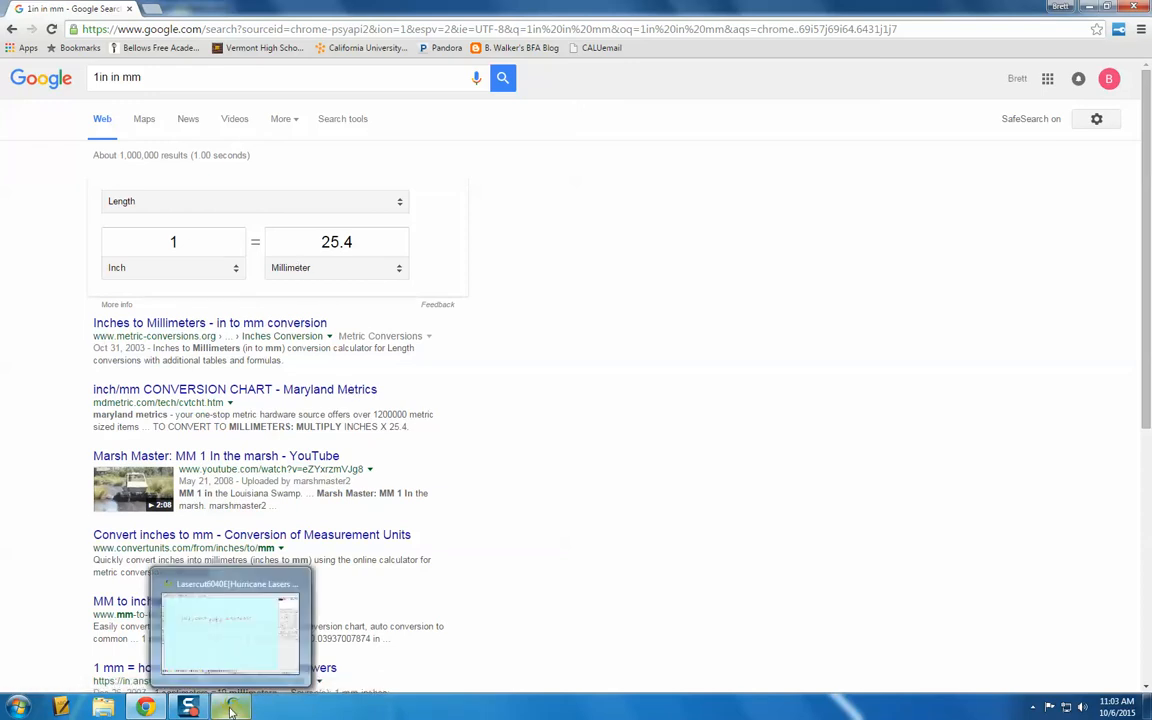
left_click(212, 638)
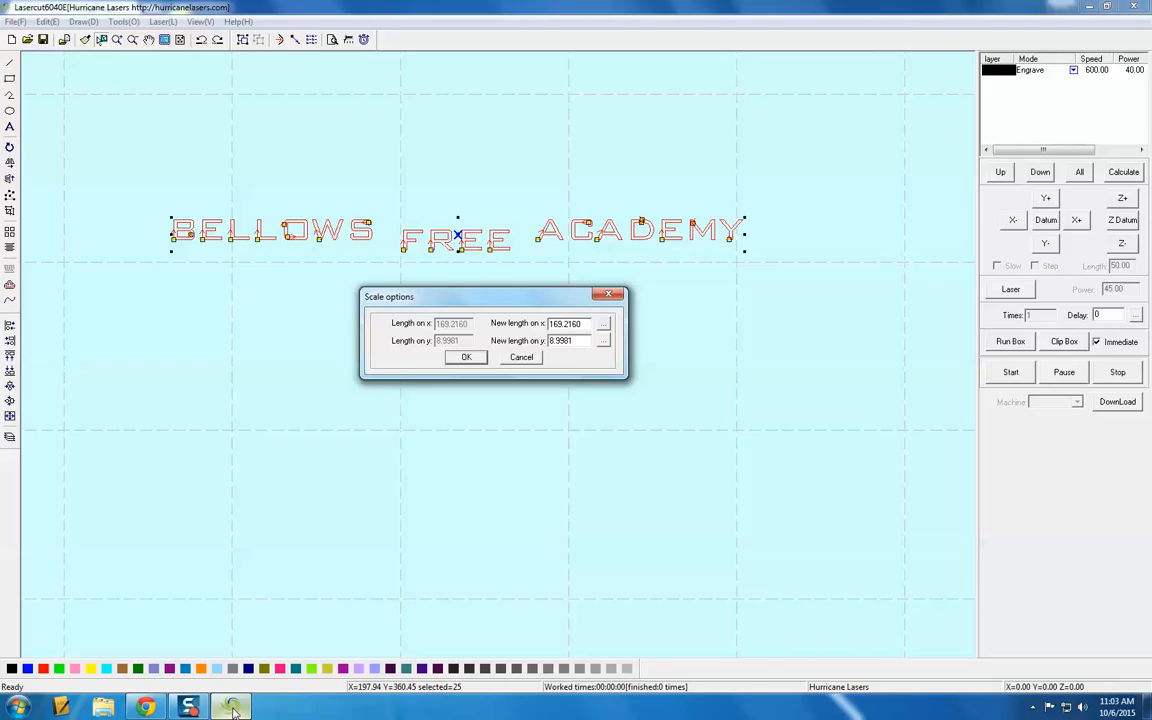
double_click(551, 342)
type("25.4")
Step: Convert 5 inches to millimetres with Google's length converter in Chrome
left_click(146, 708)
left_click(118, 244)
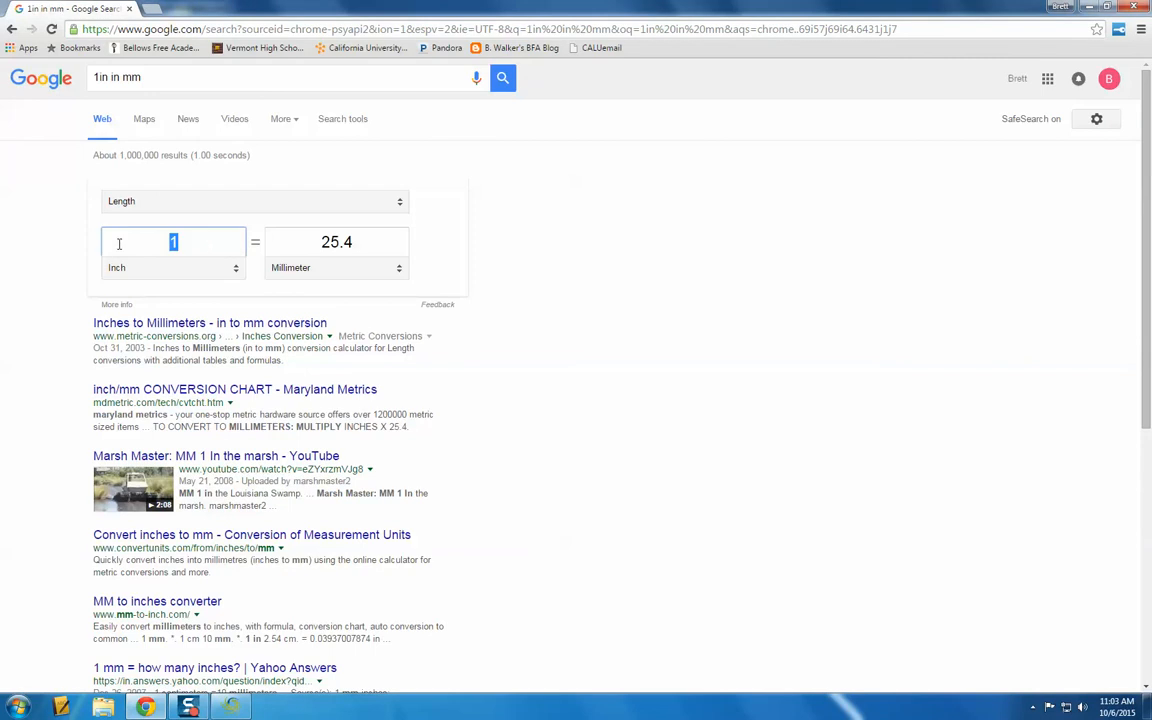
type("5")
Step: Back in Lasercut, set the text's new length on x to 127, apply the scaling and deselect the text
left_click(233, 708)
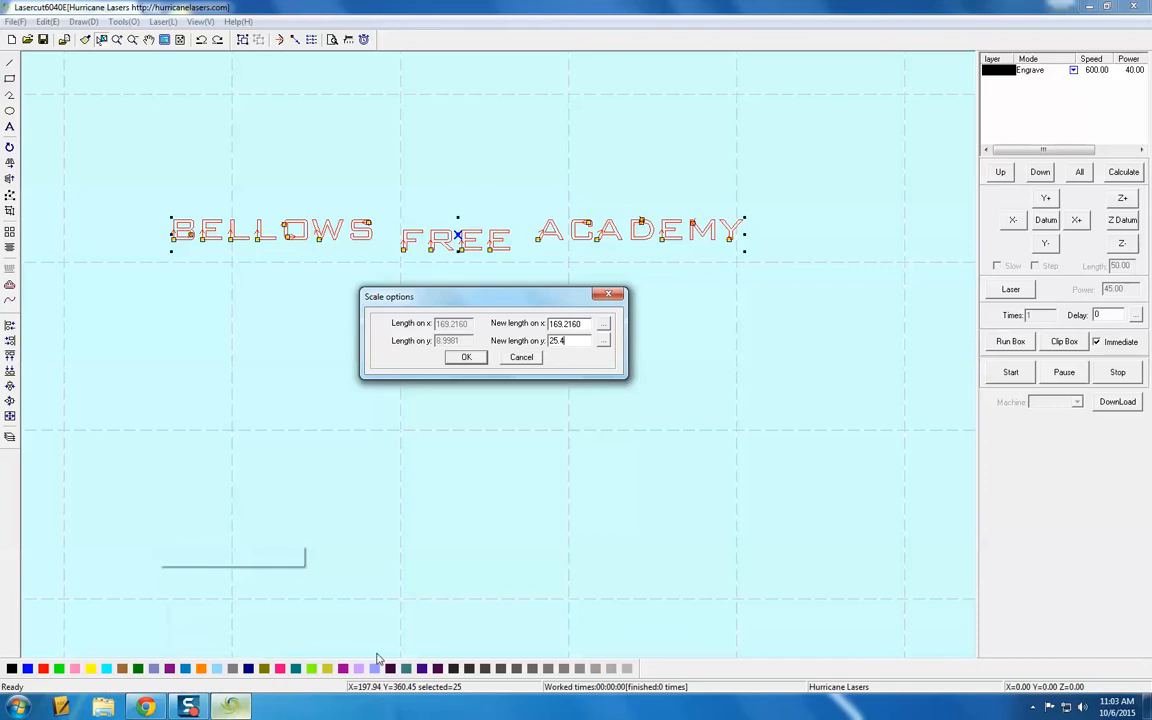
double_click(583, 323)
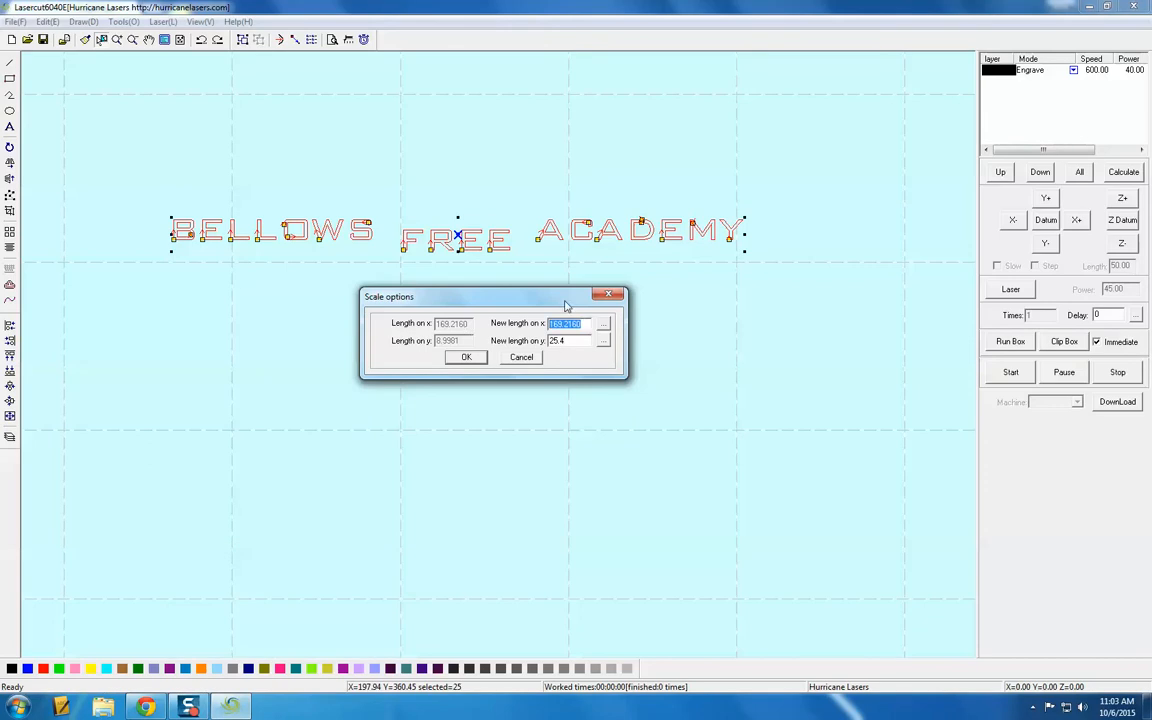
type("127")
left_click(470, 358)
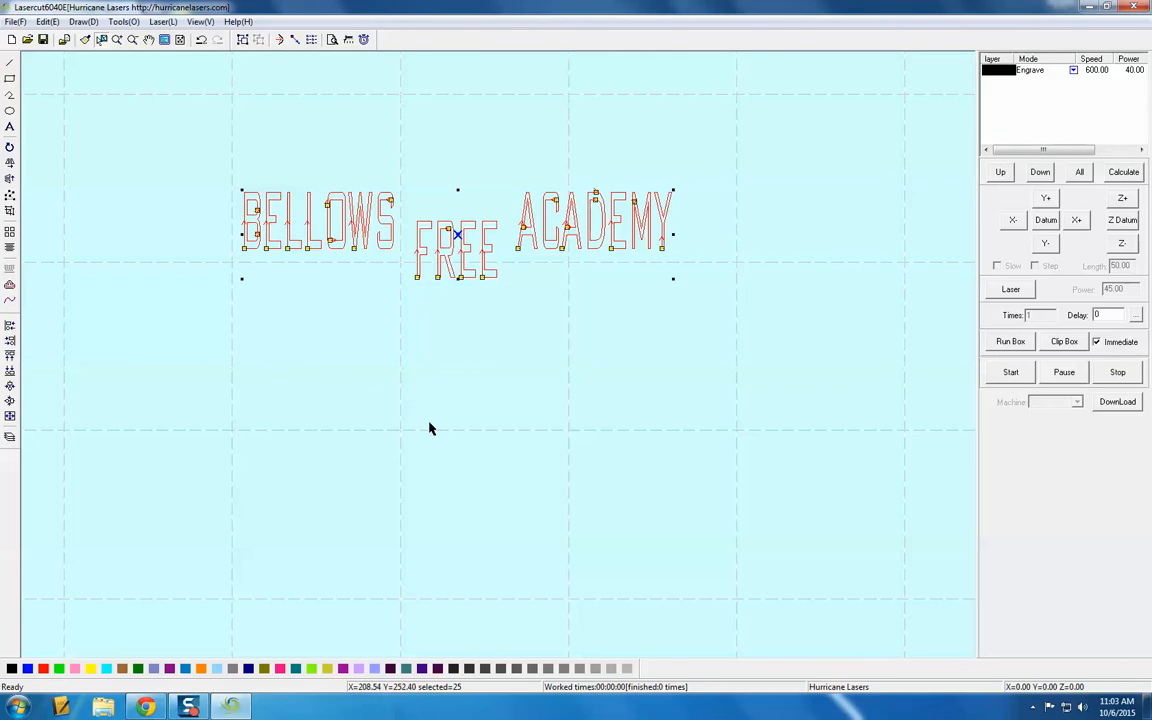
left_click(483, 383)
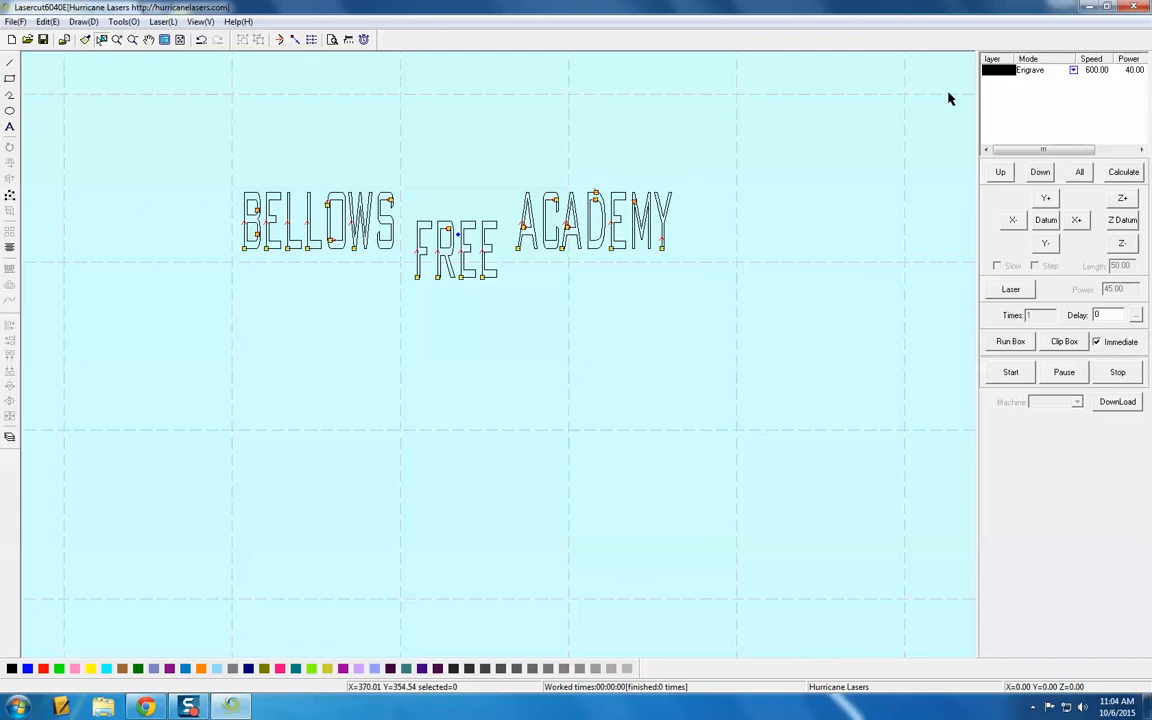
Step: Assign all the letters of BELLOWS FREE ACADEMY to the blue layer and deselect them
left_click_drag(177, 147, 773, 321)
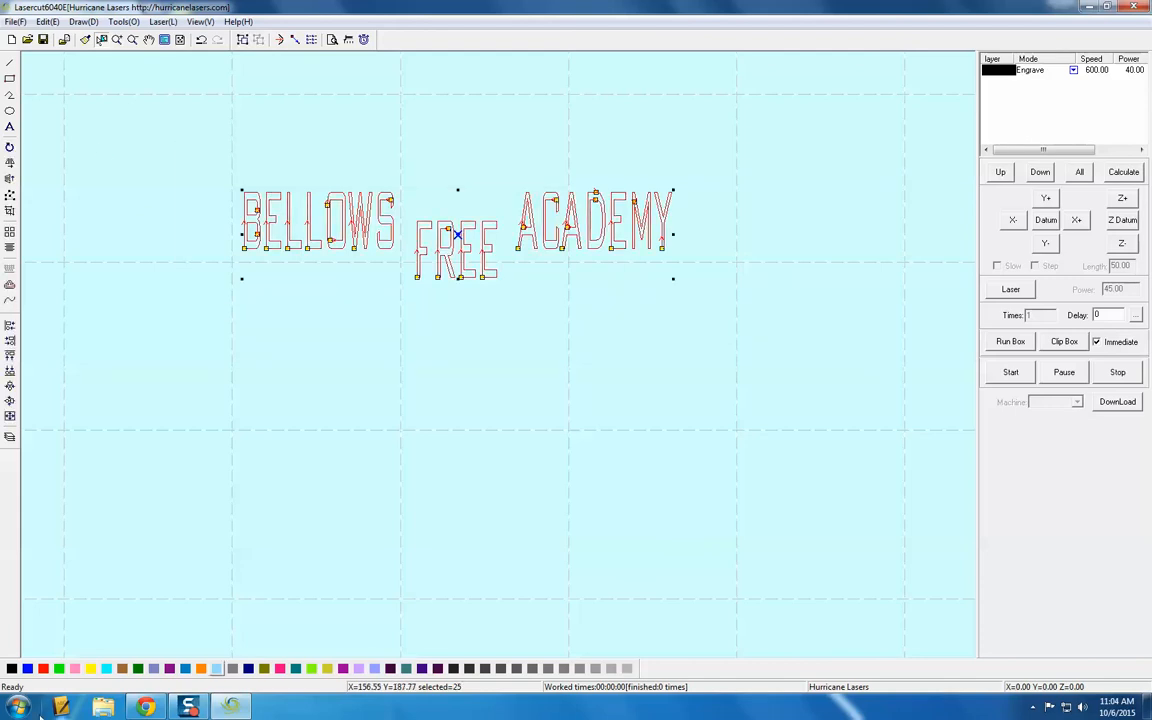
left_click(28, 669)
left_click(517, 346)
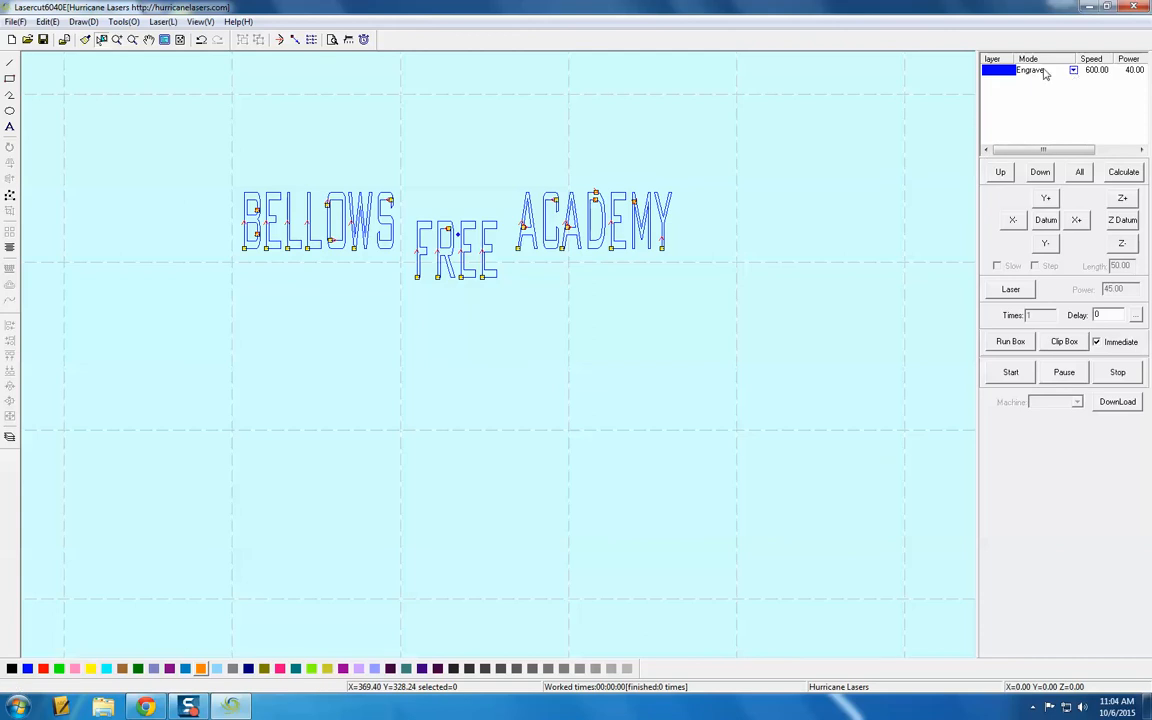
Step: Review the blue layer's available modes and its engrave options, including speed, power and scan gap
left_click(1073, 72)
left_click(1073, 70)
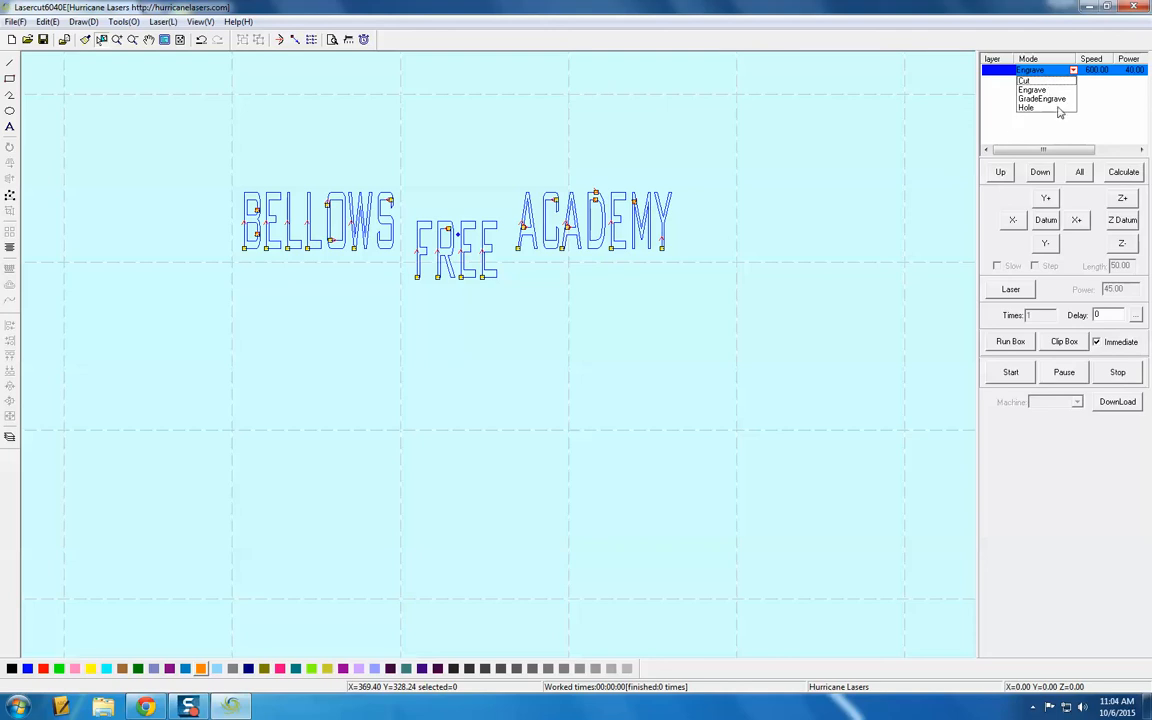
left_click(1048, 70)
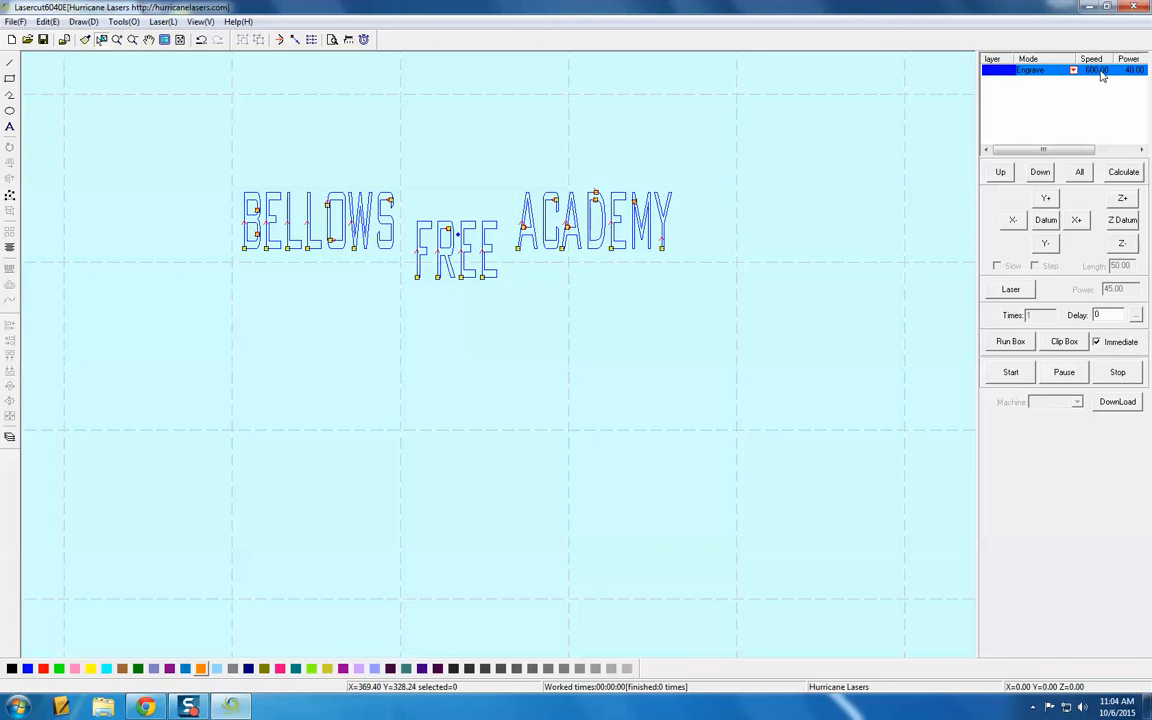
double_click(1102, 76)
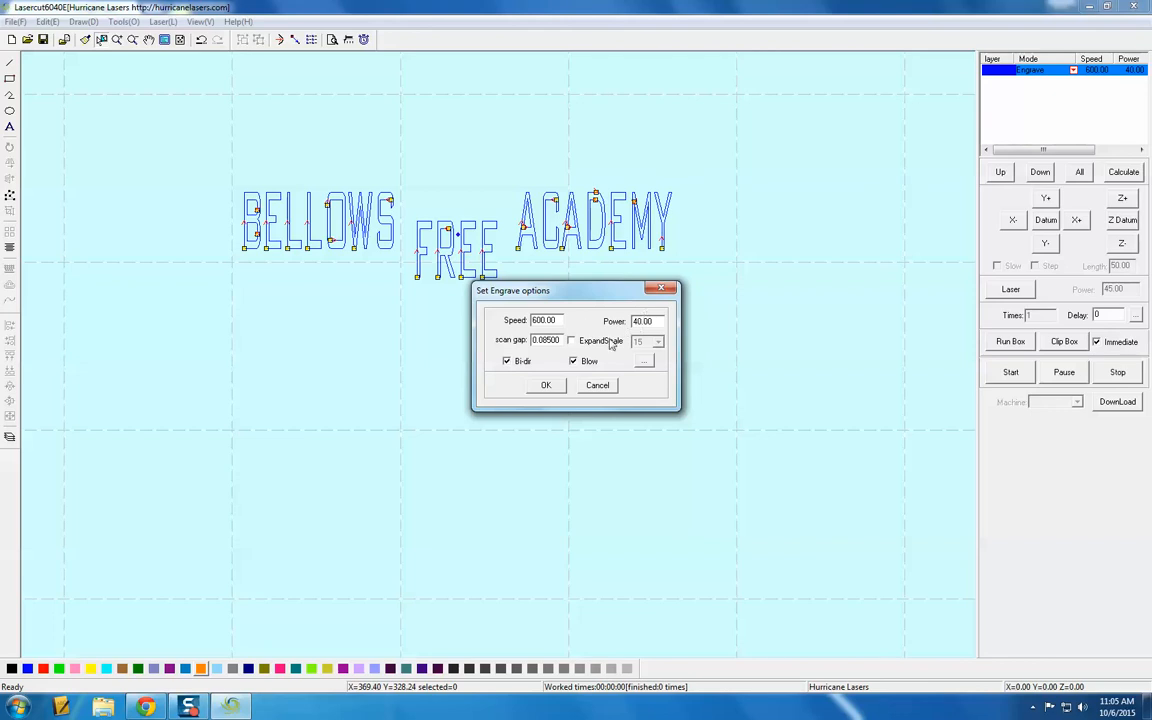
left_click(548, 386)
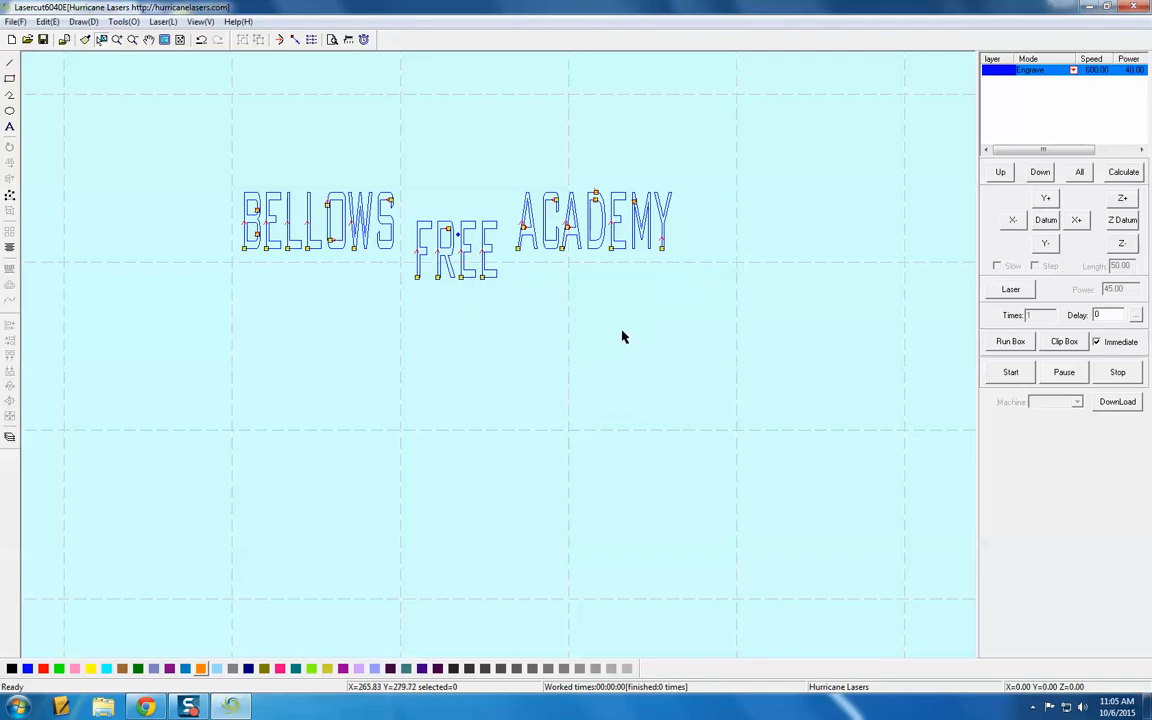
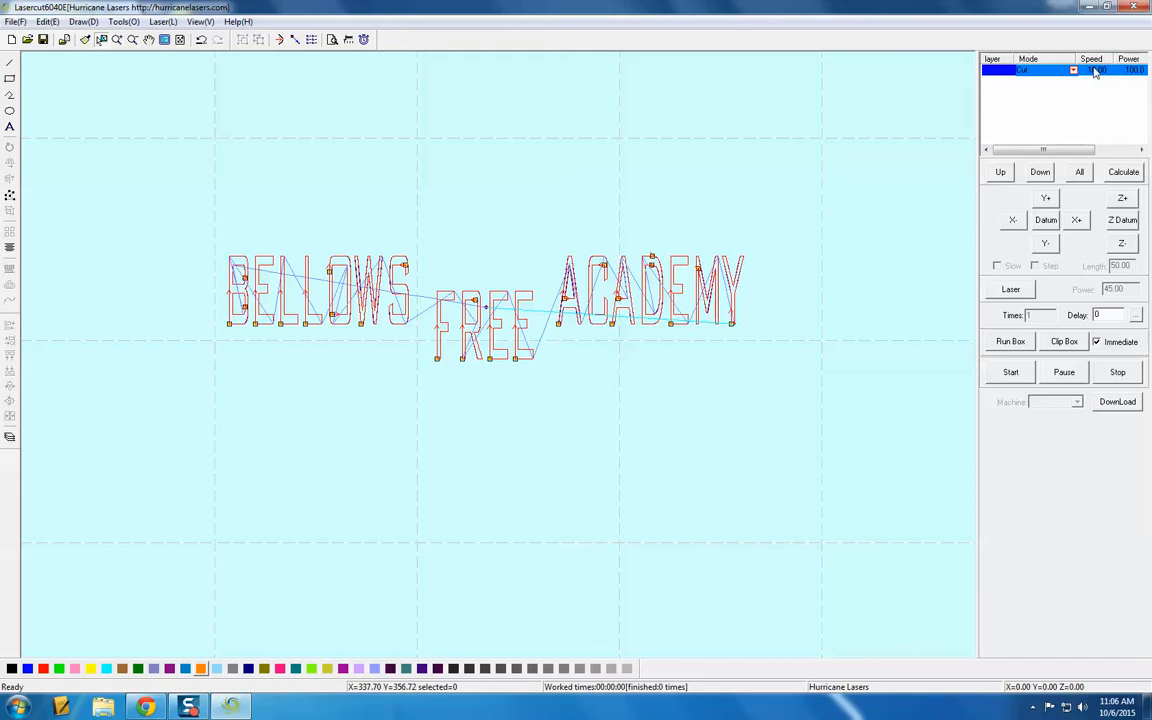
Step: Review the blue layer's cut speed and power options, and set the layer's mode to Engrave
double_click(1095, 72)
left_click_drag(576, 296, 545, 112)
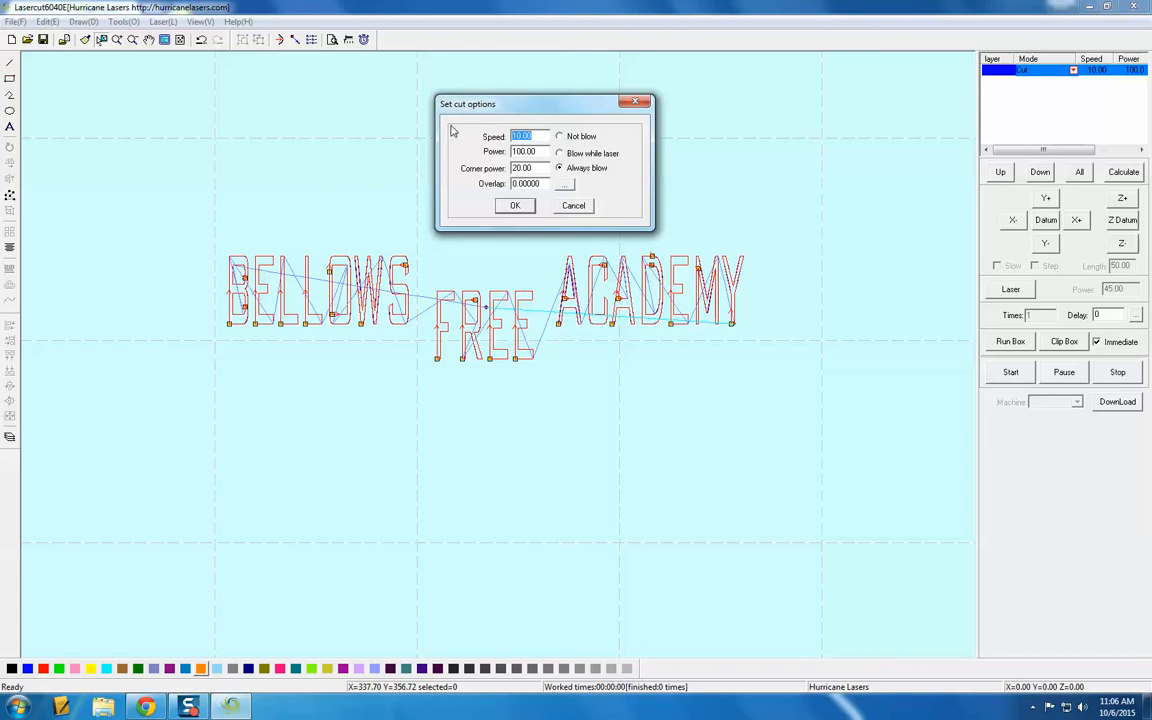
left_click(515, 206)
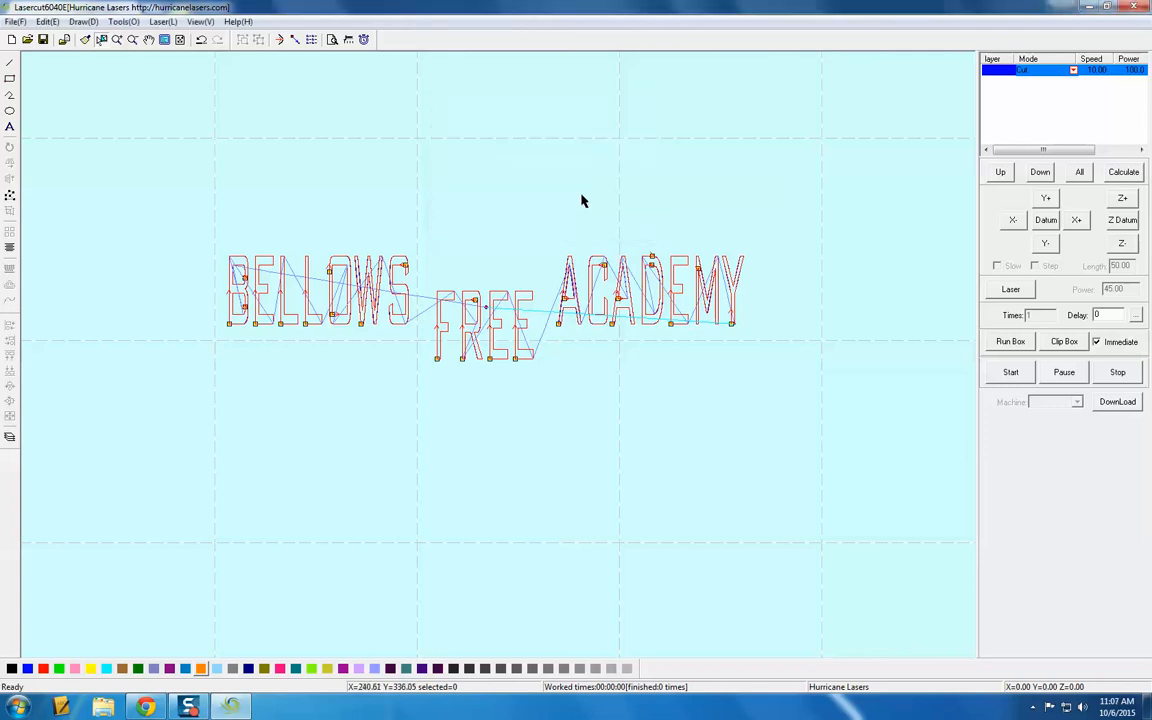
left_click(1073, 72)
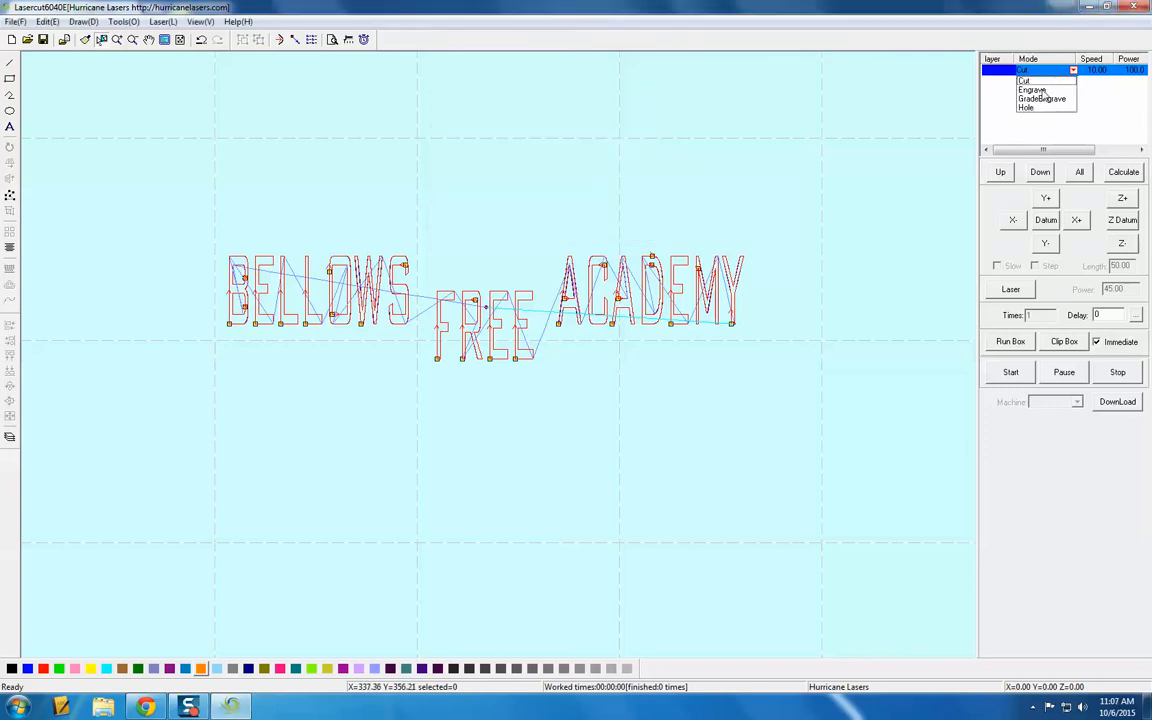
left_click(1035, 89)
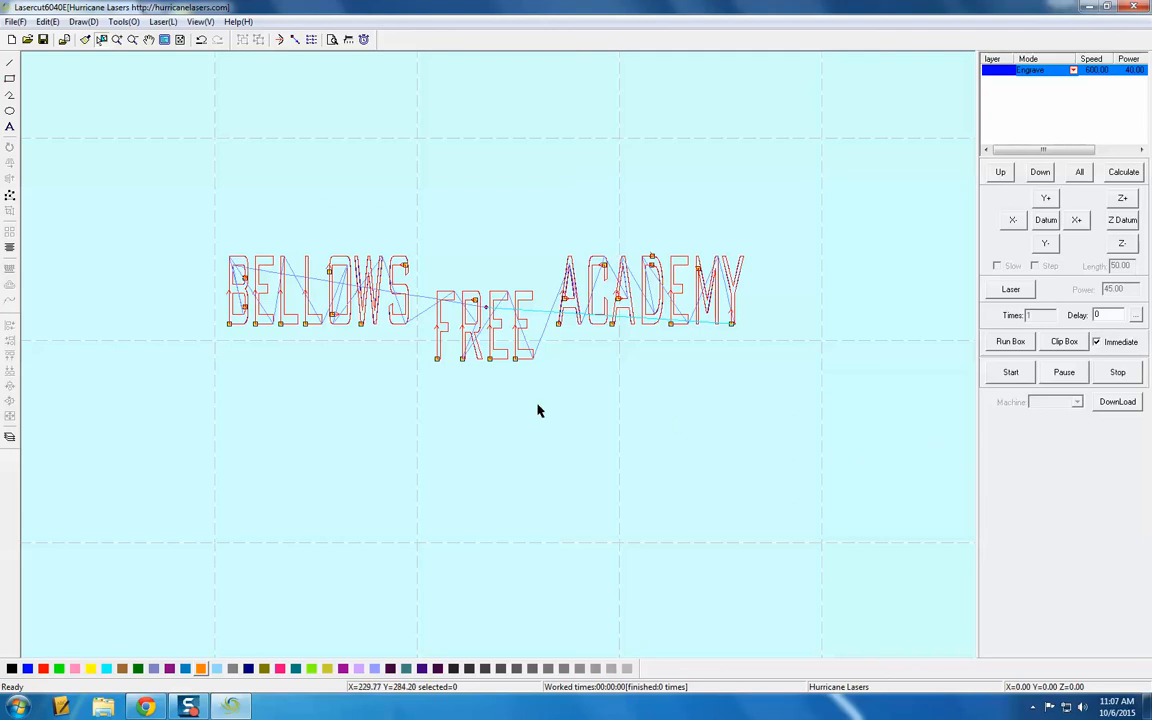
Step: Set the laser origin to the Center of the text, without making it relative to the selection
left_click(163, 22)
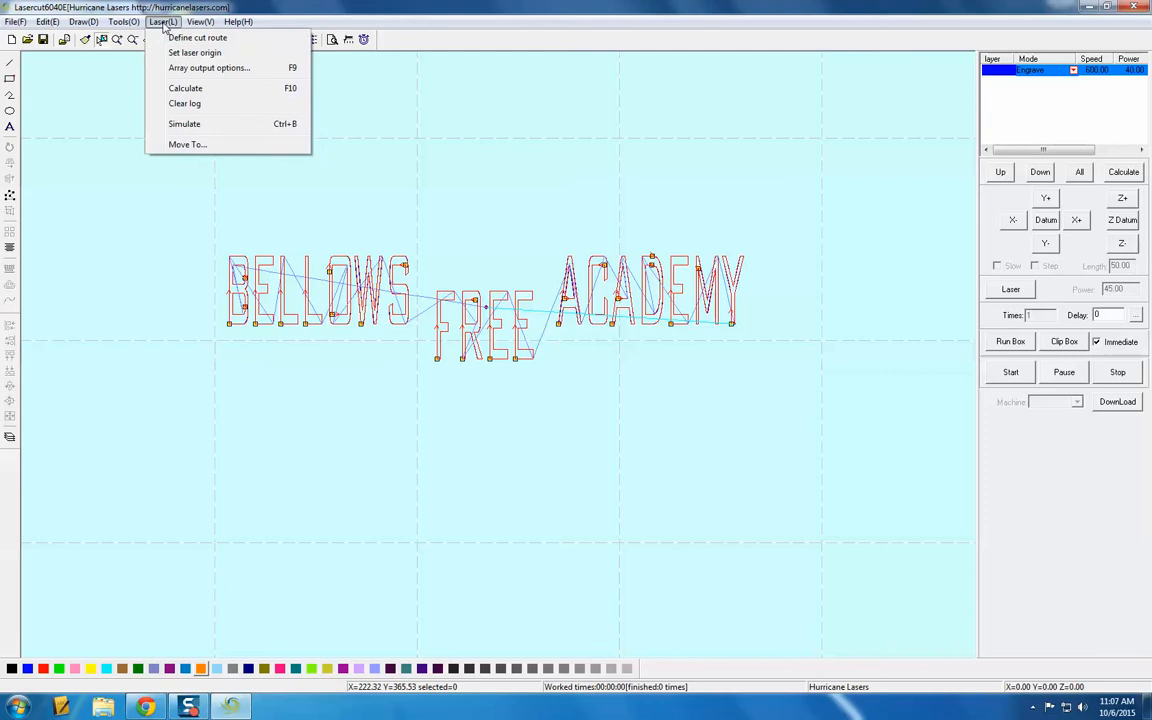
left_click(196, 54)
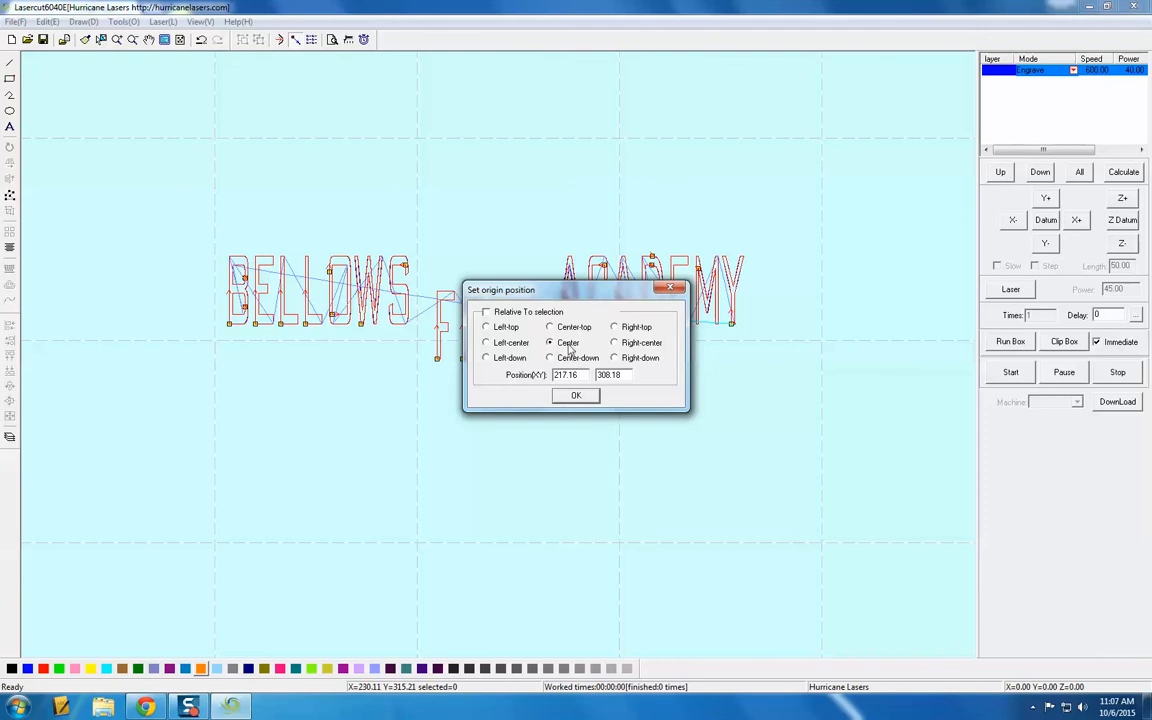
left_click_drag(567, 295, 494, 109)
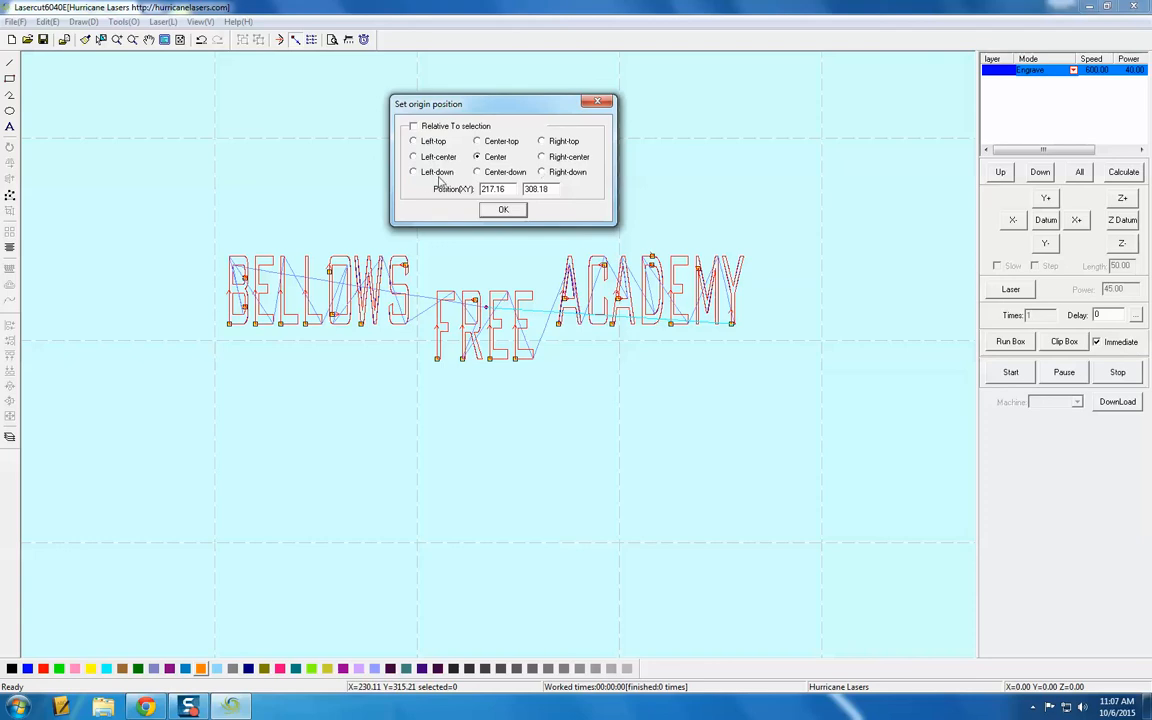
left_click(415, 173)
left_click(477, 157)
left_click(503, 209)
left_click(506, 210)
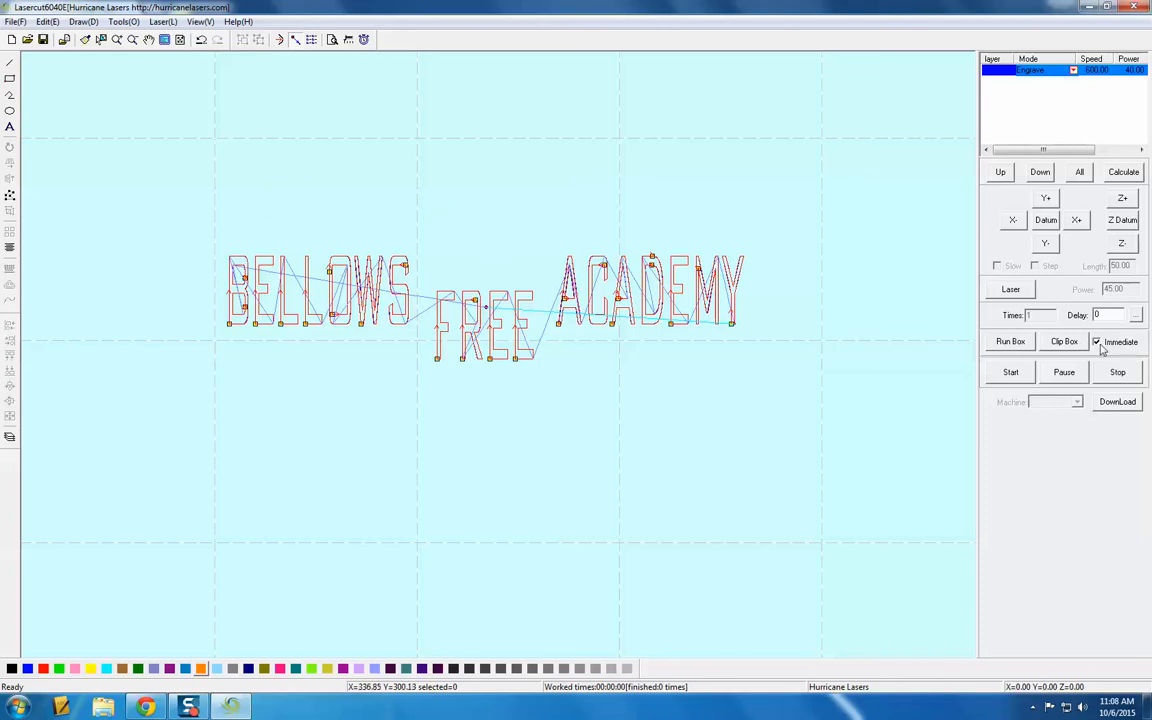
scroll(587, 361, "down", 4)
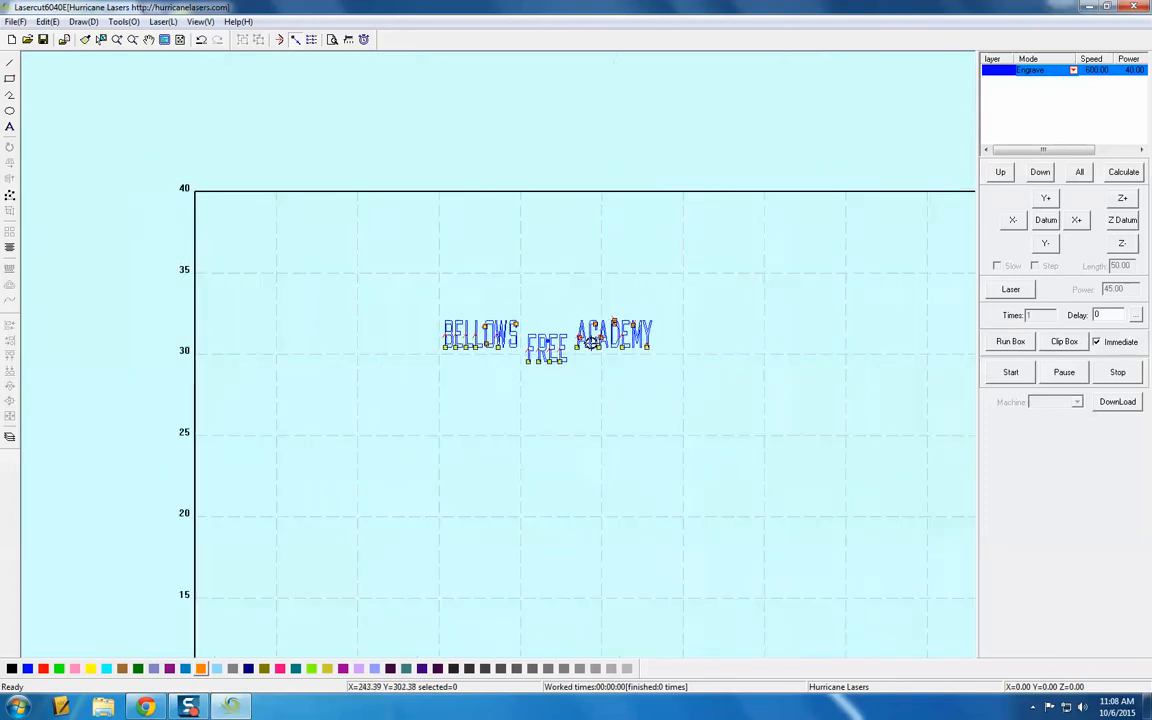
scroll(247, 231, "down", 1)
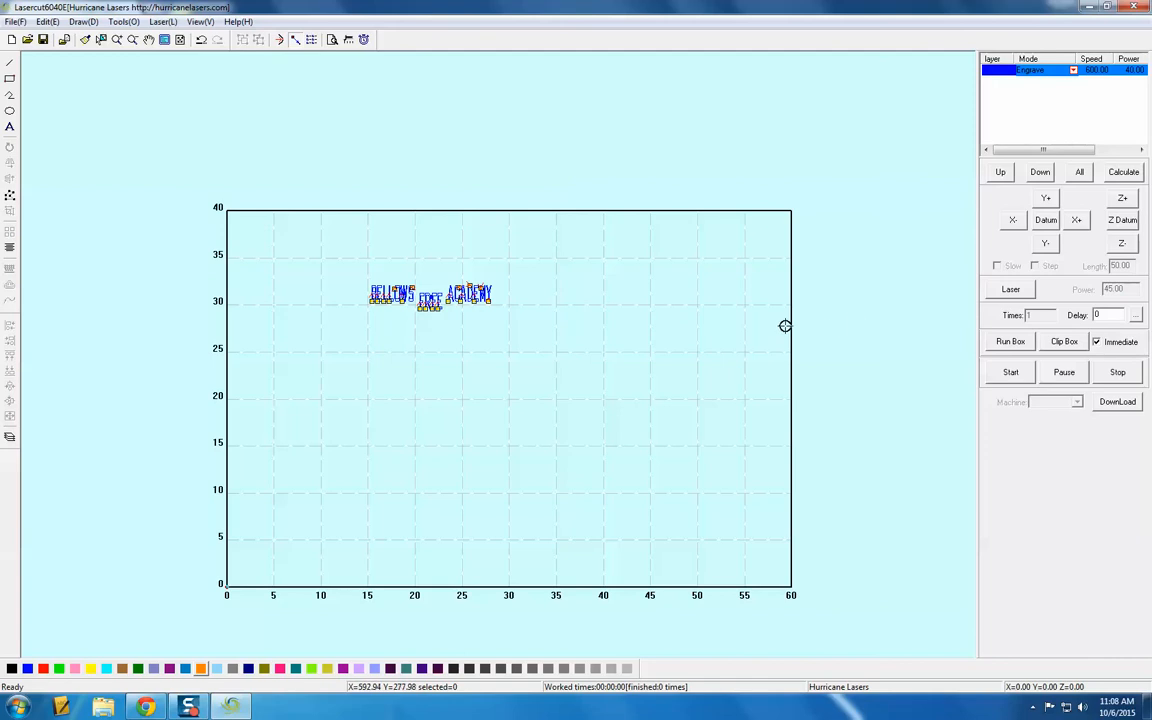
scroll(544, 333, "up", 1)
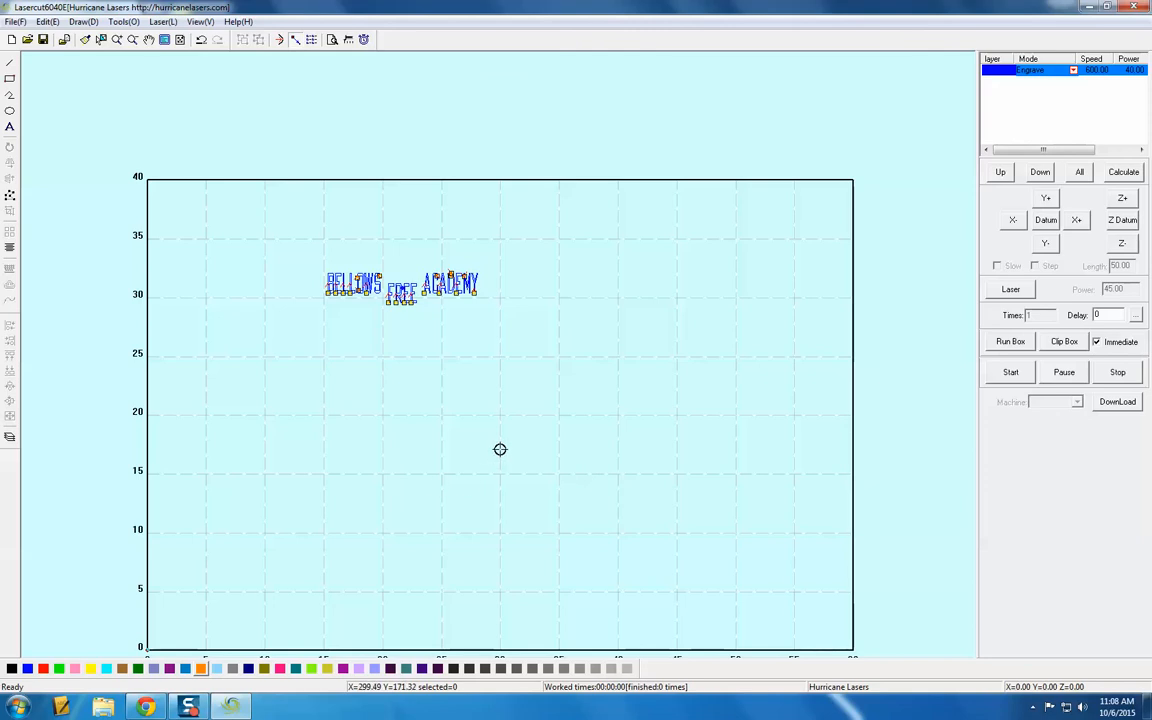
Step: Keep the Immediate option enabled and open the stand-alone file manager for downloading the engraving job
left_click(1096, 342)
left_click(1096, 342)
left_click(1112, 403)
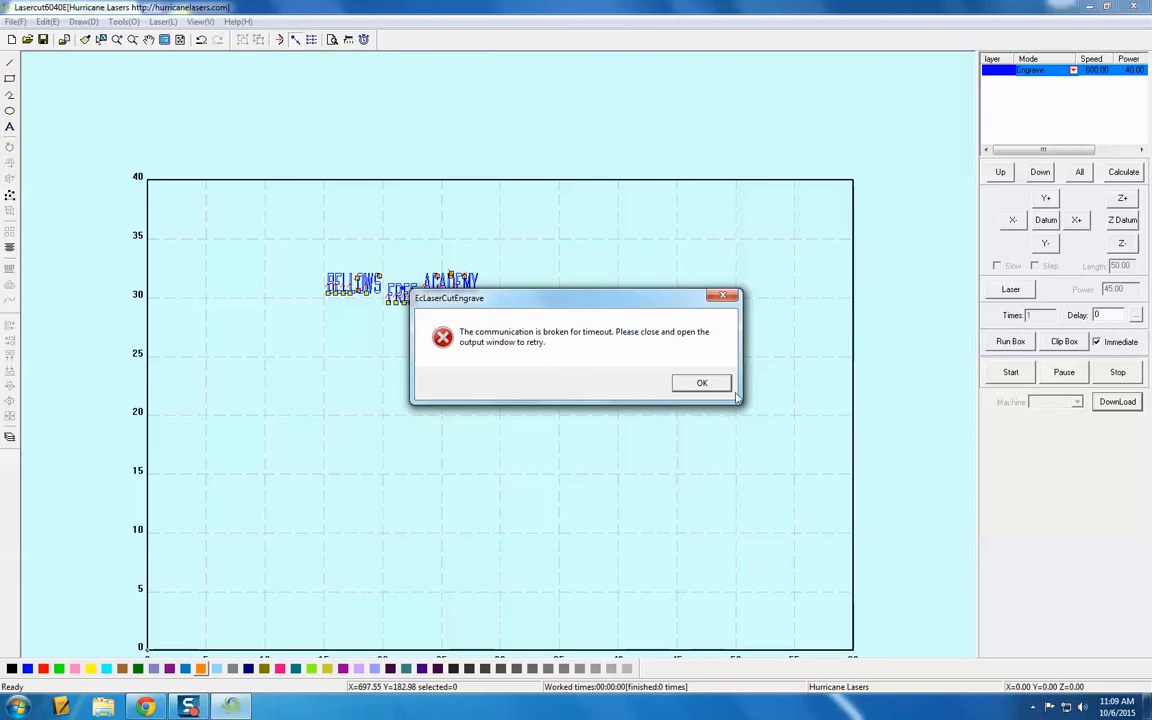
left_click(699, 385)
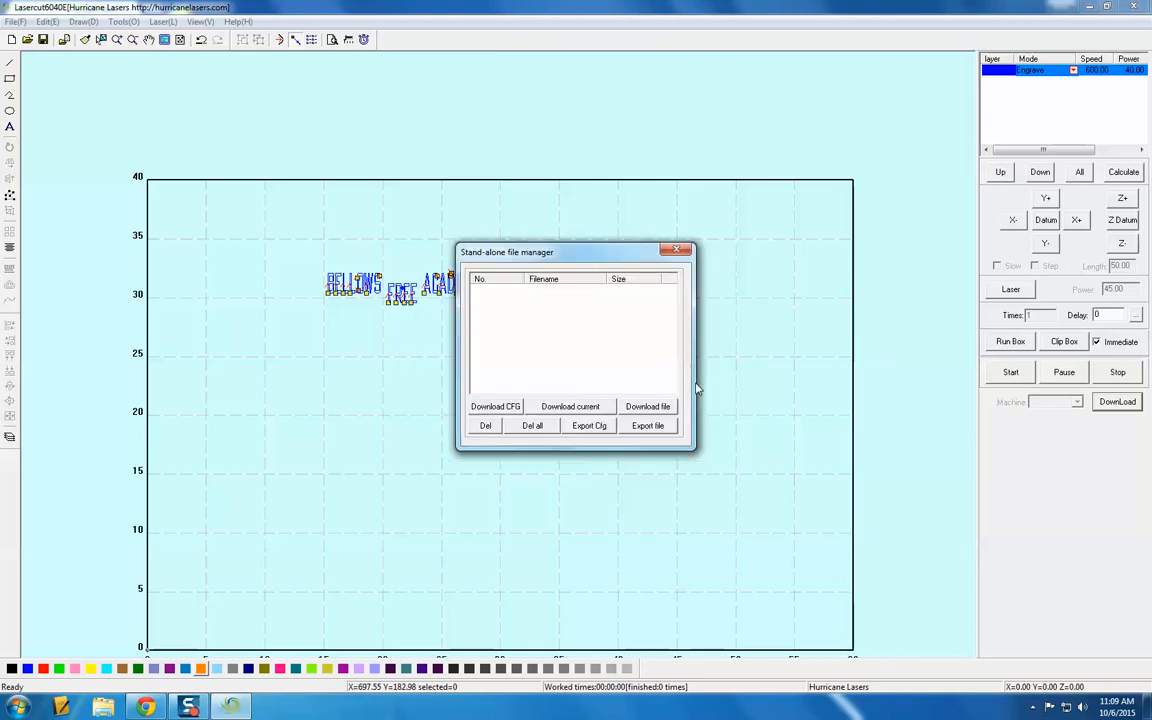
Step: Export the engraving job as stand-alone data named BFA to LASER DRIVE (E:) and close the file manager
left_click(667, 429)
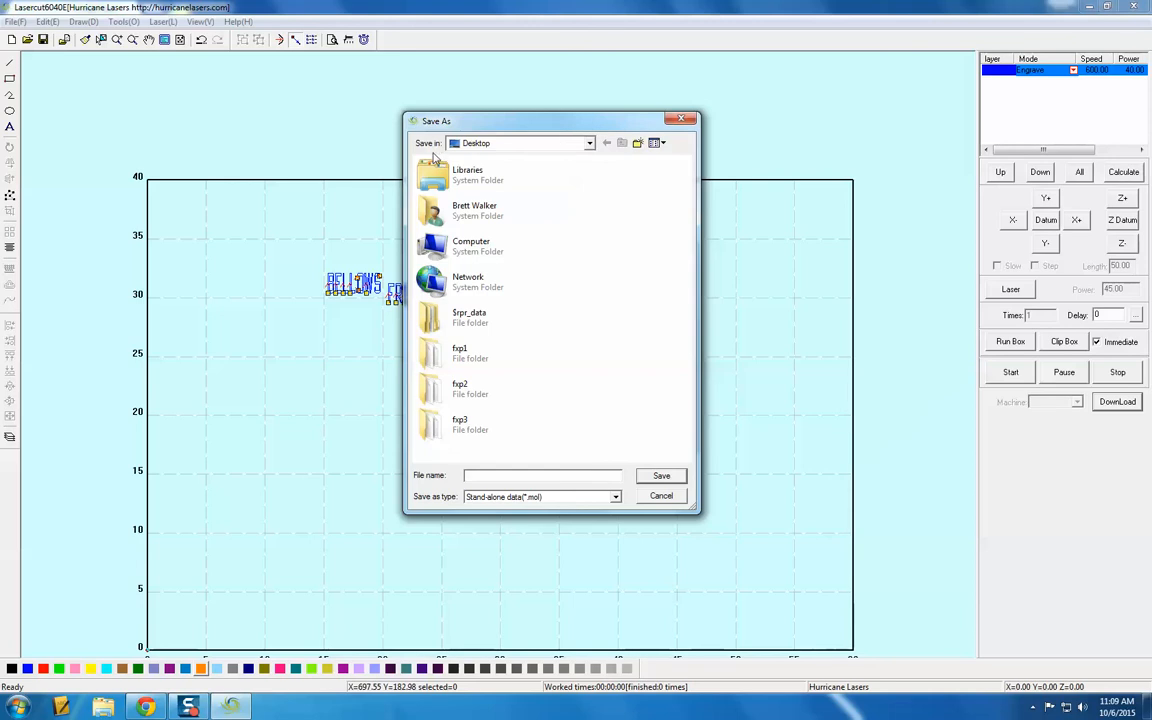
left_click(590, 144)
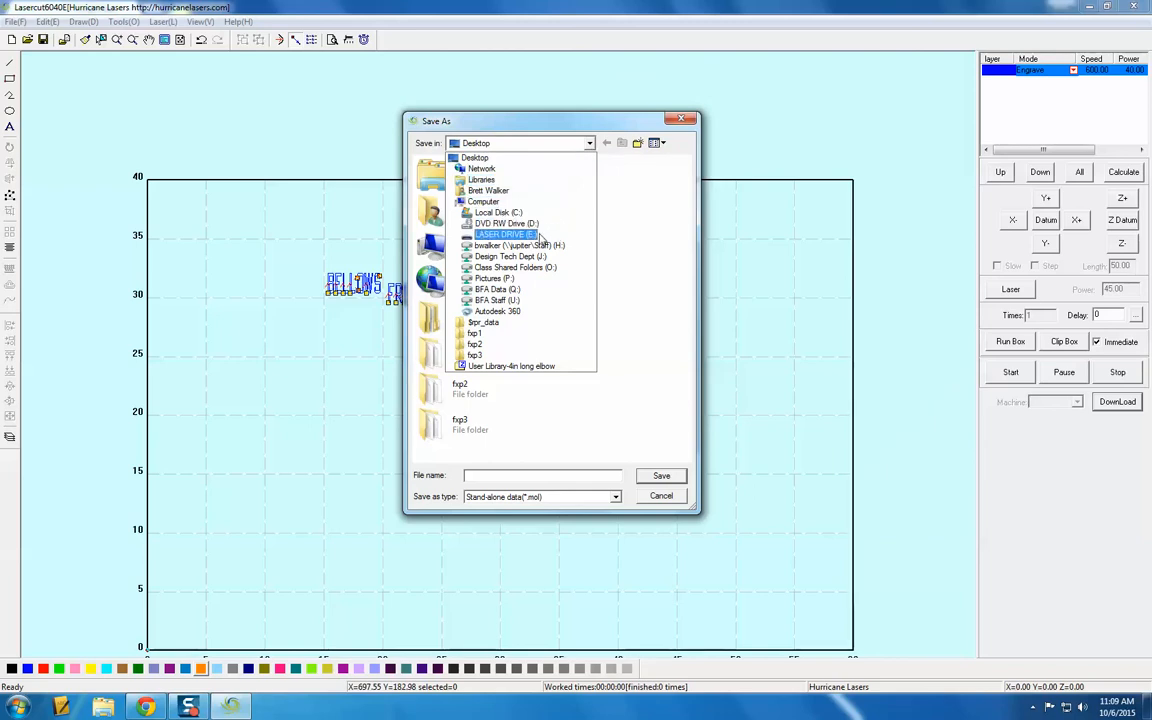
left_click(505, 235)
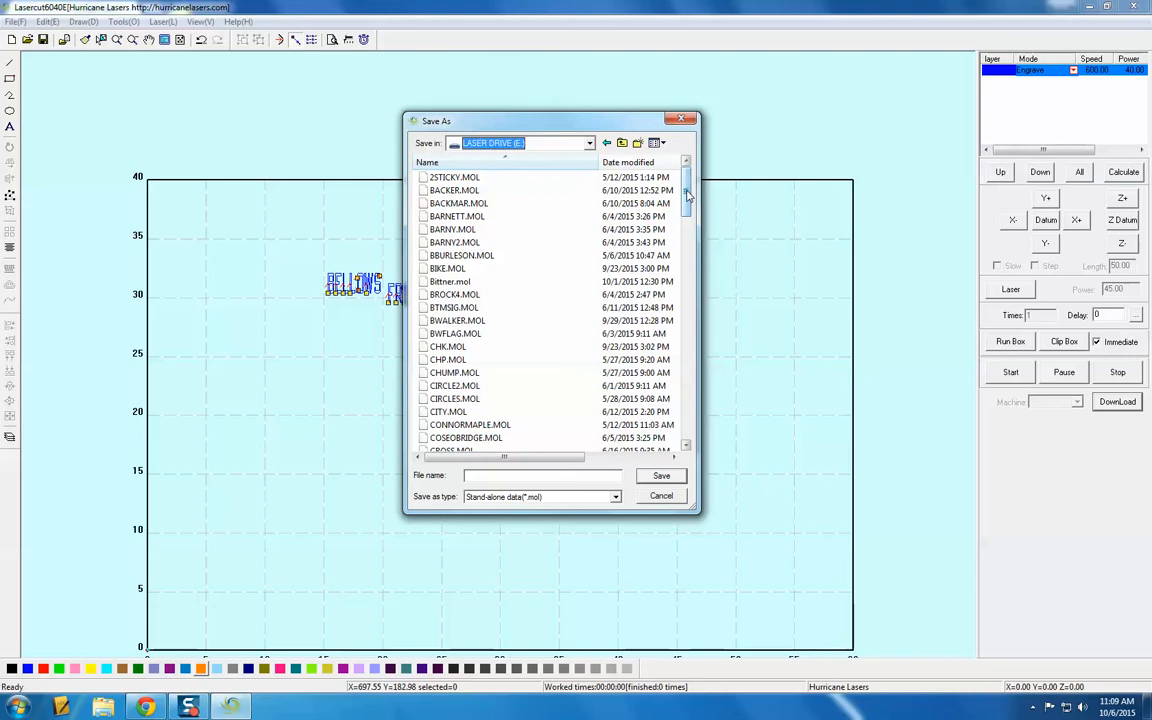
left_click_drag(687, 196, 730, 175)
left_click(510, 479)
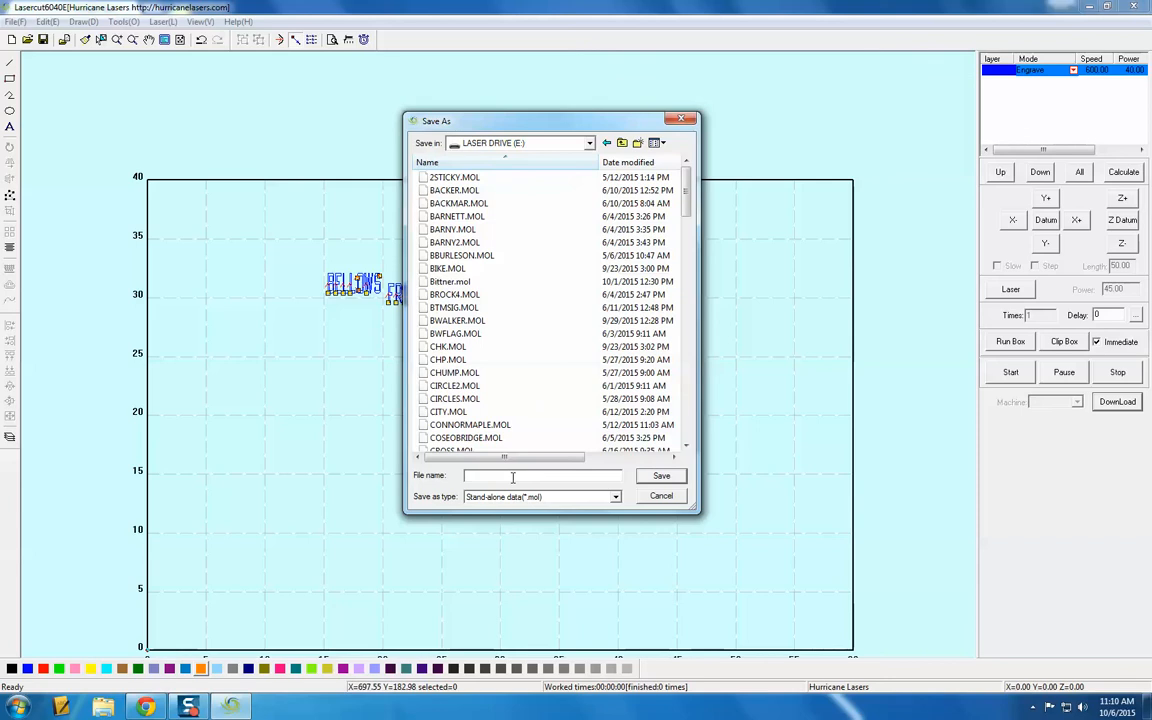
type("BFA")
left_click(665, 480)
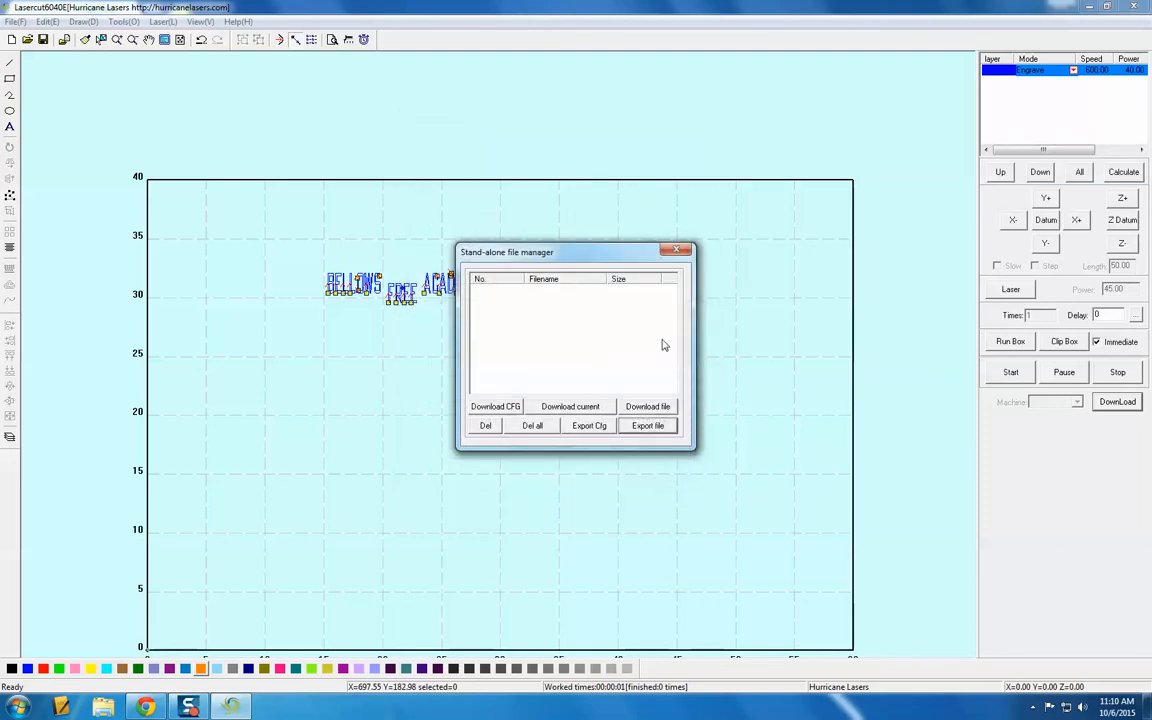
left_click(679, 251)
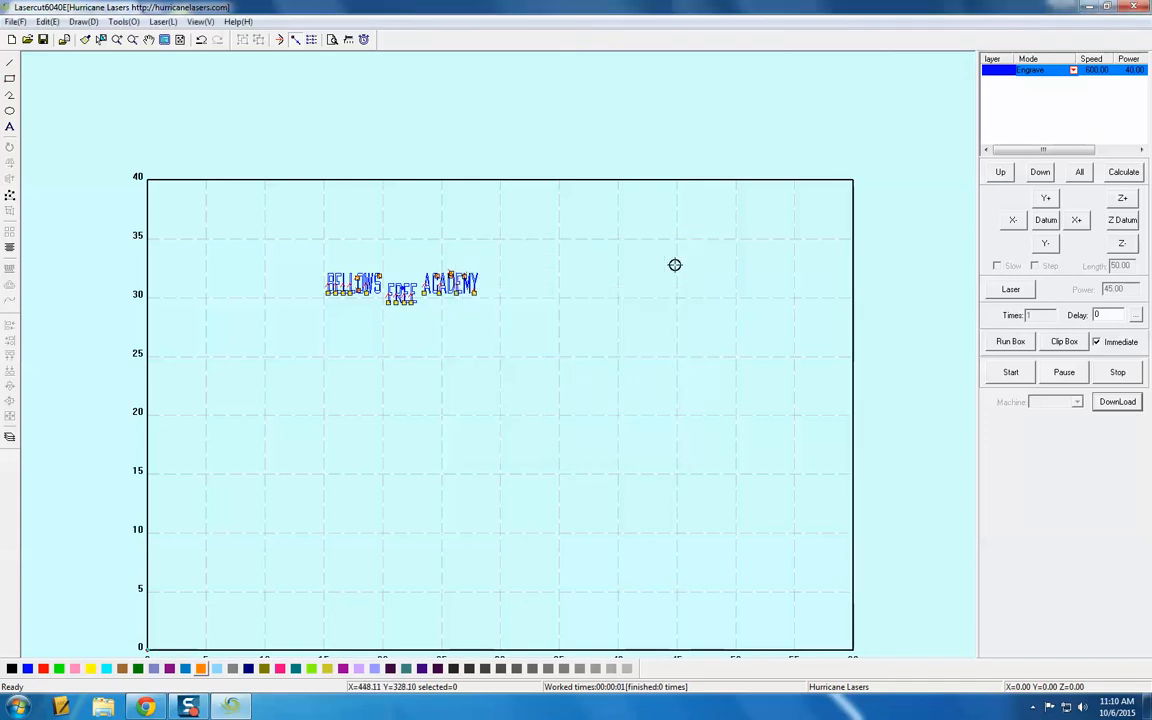